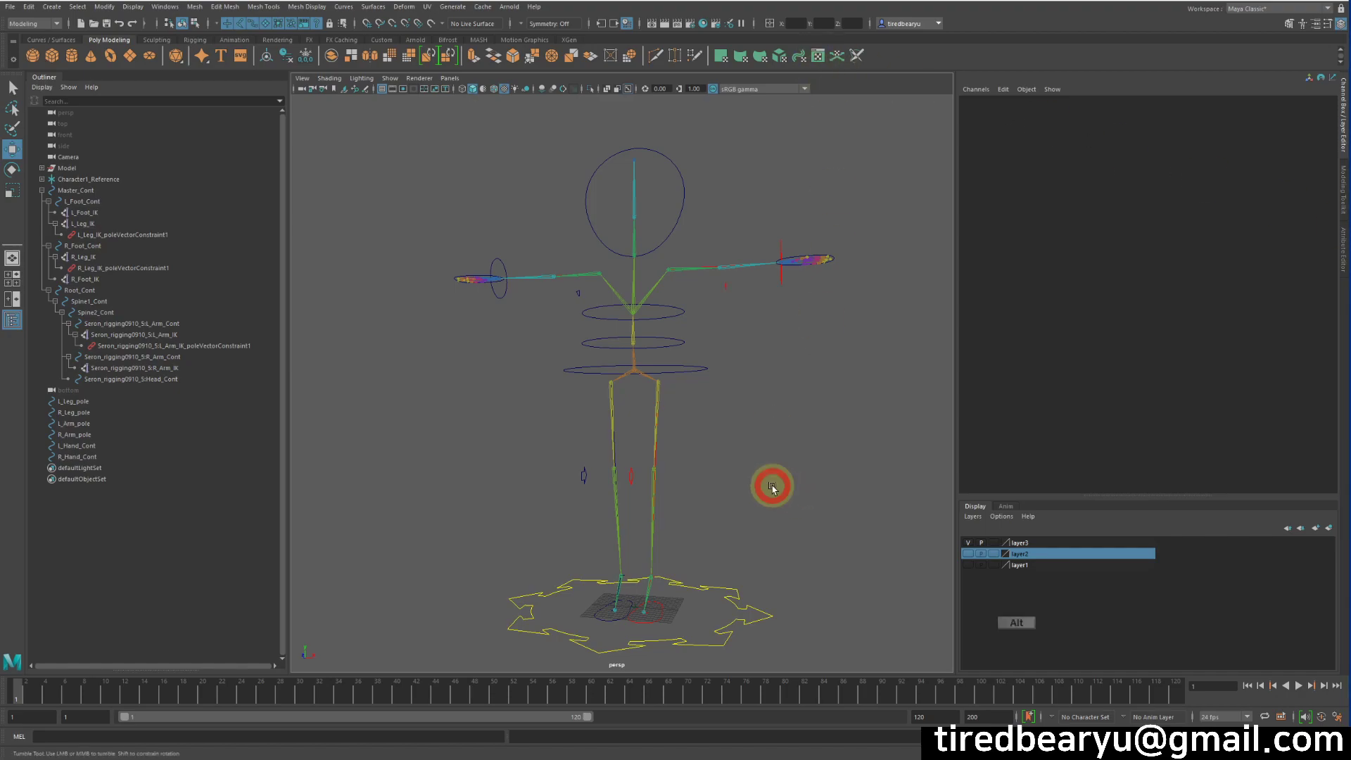
# Select the Root_Cont circle at the hips, try moving it slightly downward, and undo the move
pyautogui.keyDown('alt'); pyautogui.moveTo(774, 482); pyautogui.dragTo(790, 492); pyautogui.keyUp('alt')
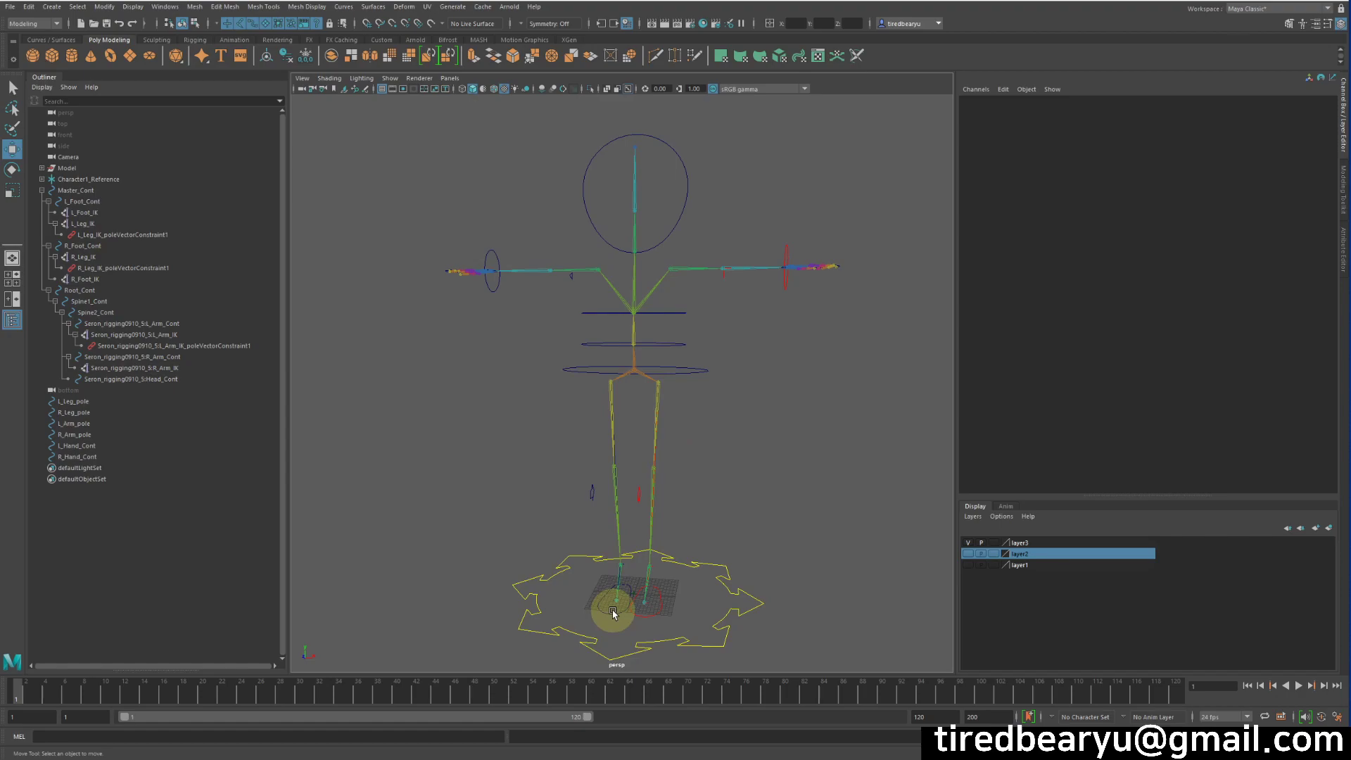
pyautogui.keyDown('alt'); pyautogui.moveTo(760, 497); pyautogui.dragTo(736, 483, button='right'); pyautogui.keyUp('alt')
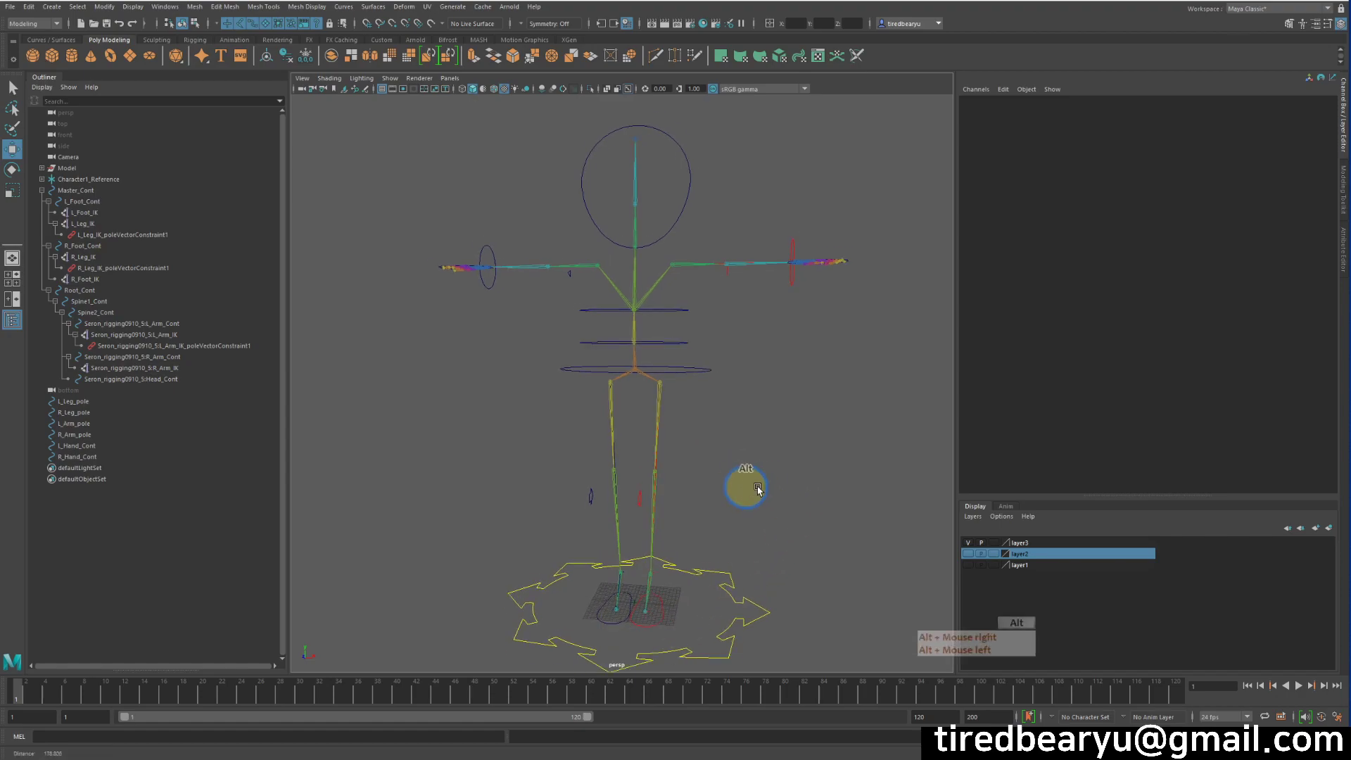
pyautogui.keyDown('alt'); pyautogui.moveTo(736, 483); pyautogui.dragTo(742, 390); pyautogui.keyUp('alt')
pyautogui.moveTo(708, 345); pyautogui.dragTo(743, 395)
pyautogui.keyDown('alt'); pyautogui.moveTo(715, 426); pyautogui.dragTo(753, 384, button='middle'); pyautogui.keyUp('alt')
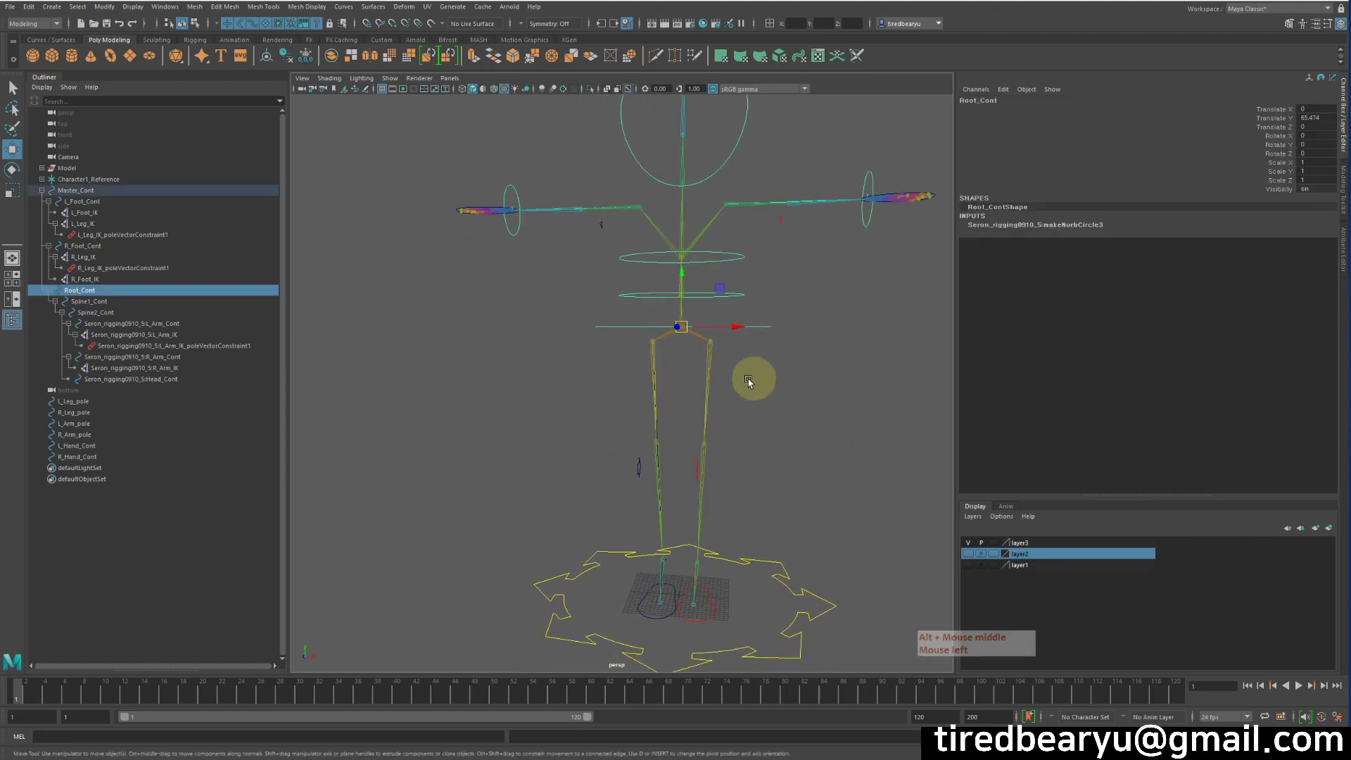
pyautogui.keyDown('alt'); pyautogui.moveTo(781, 537); pyautogui.dragTo(703, 503); pyautogui.keyUp('alt')
pyautogui.keyDown('alt'); pyautogui.moveTo(703, 504); pyautogui.dragTo(738, 518, button='right'); pyautogui.keyUp('alt')
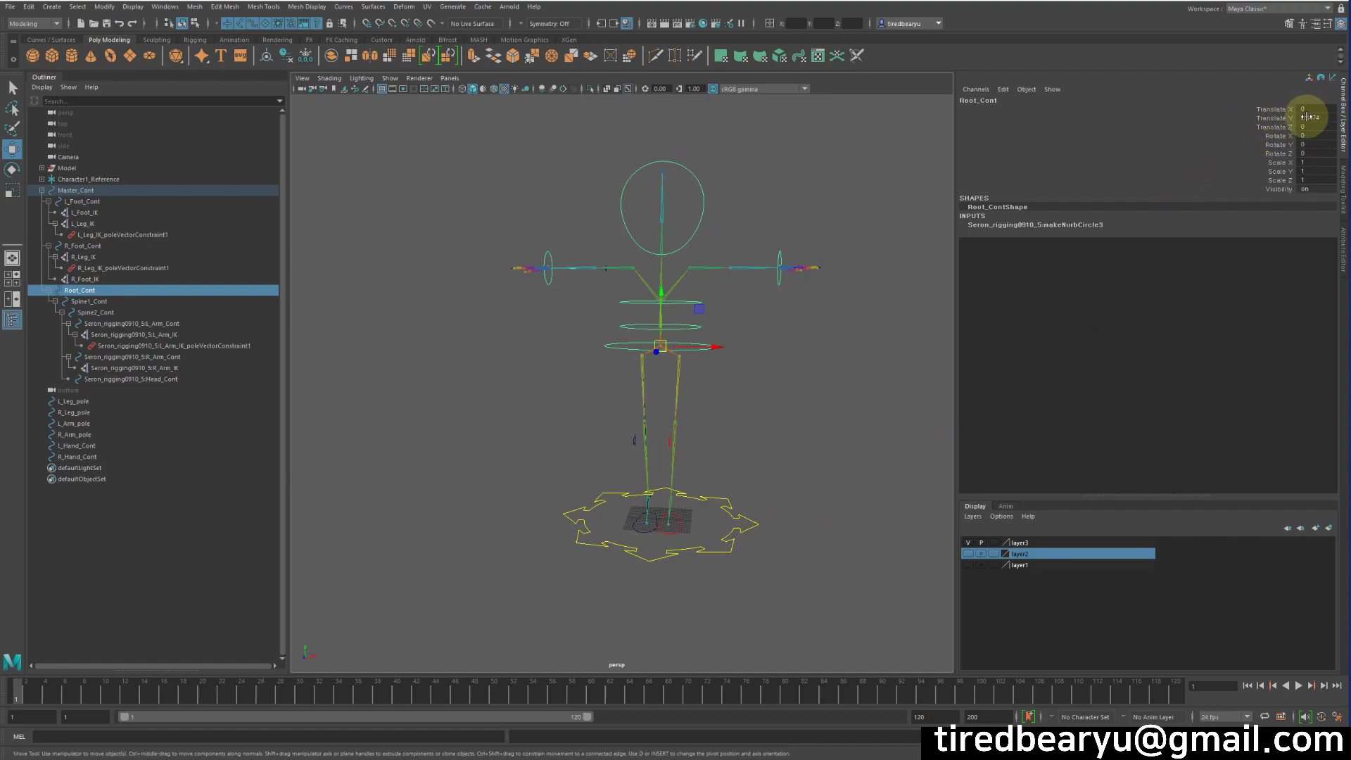
pyautogui.moveTo(814, 404)
pyautogui.mouseDown(button='middle')
pyautogui.moveTo(814, 458)
pyautogui.moveTo(778, 413)
pyautogui.moveTo(812, 458)
pyautogui.moveTo(803, 427)
pyautogui.mouseUp(button='middle')
pyautogui.hotkey('ctrl', 'z')
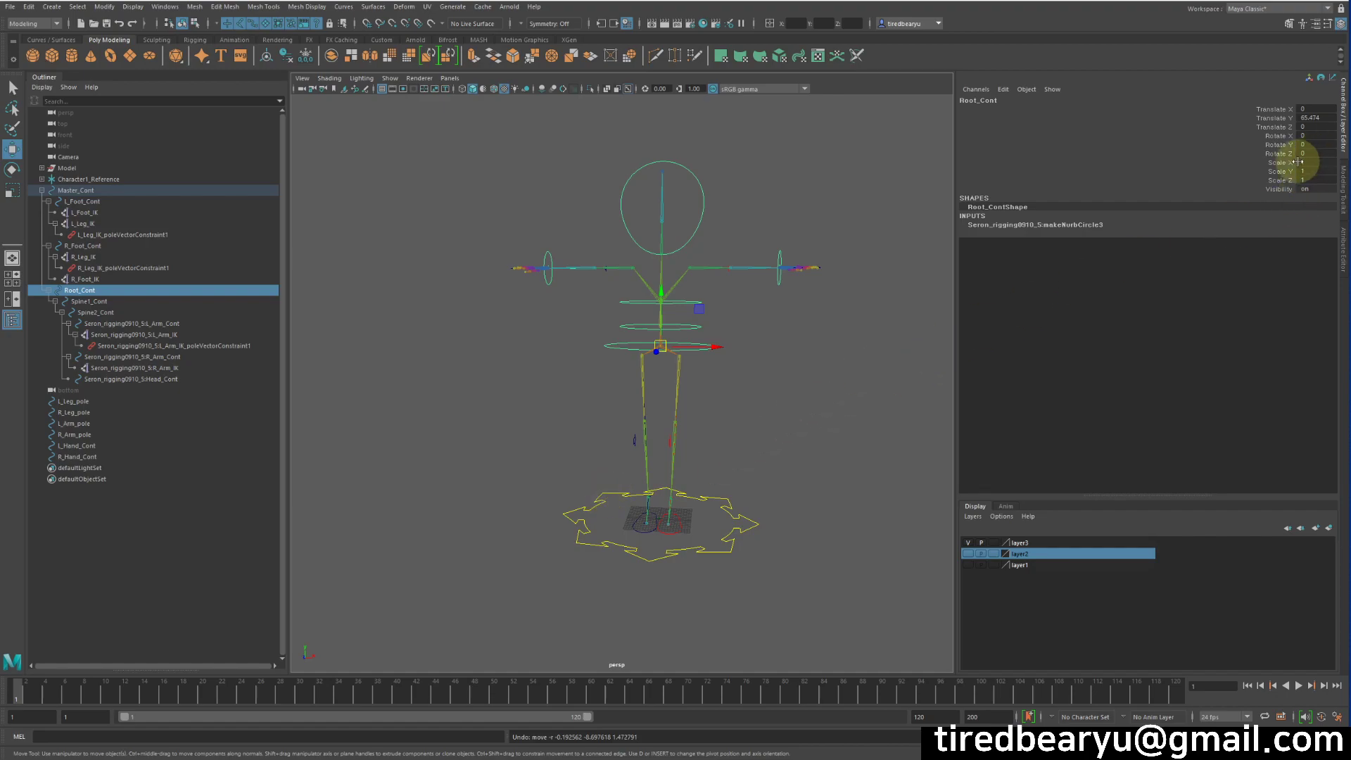
# Try setting Root_Cont's Translate X, Y, Z and Rotate X, Y to 0, and undo the change
pyautogui.moveTo(1307, 145); pyautogui.dragTo(1318, 111)
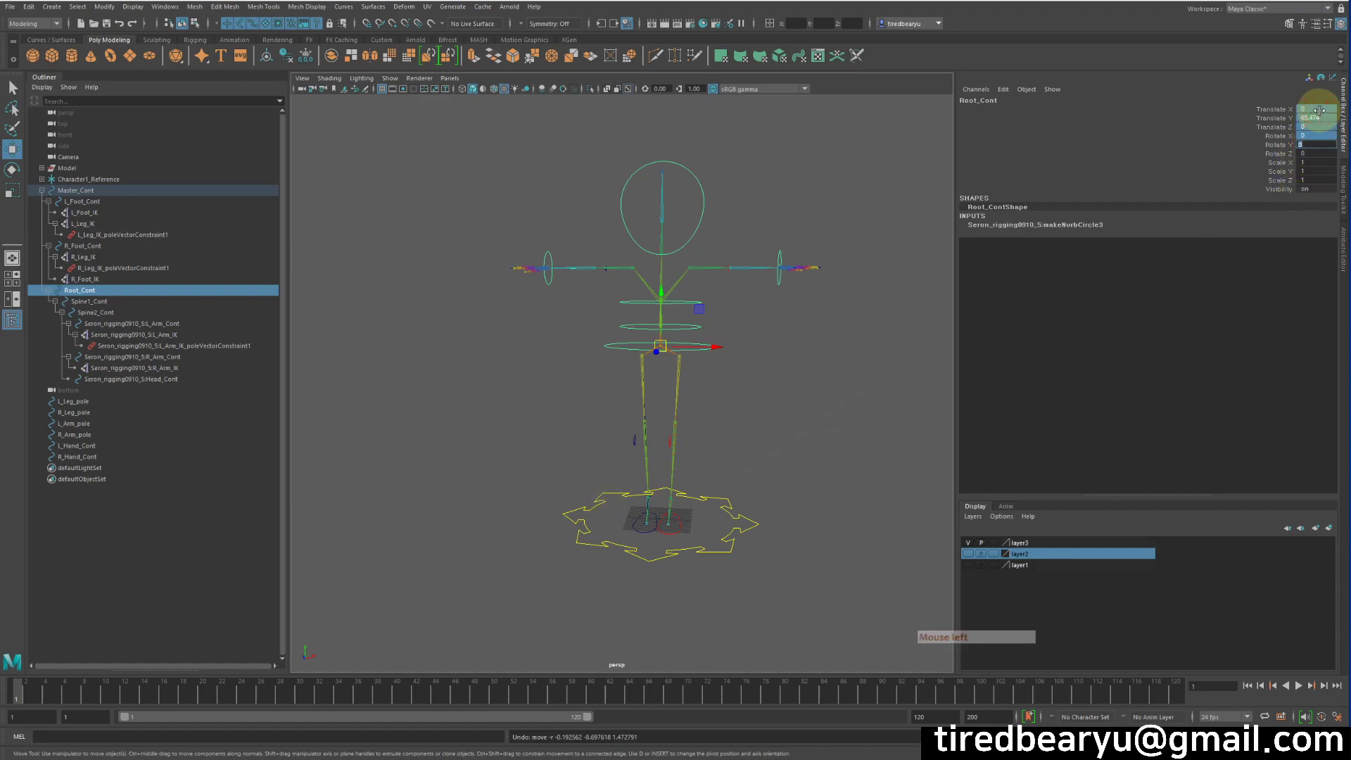
pyautogui.write('0')
pyautogui.press('Return')
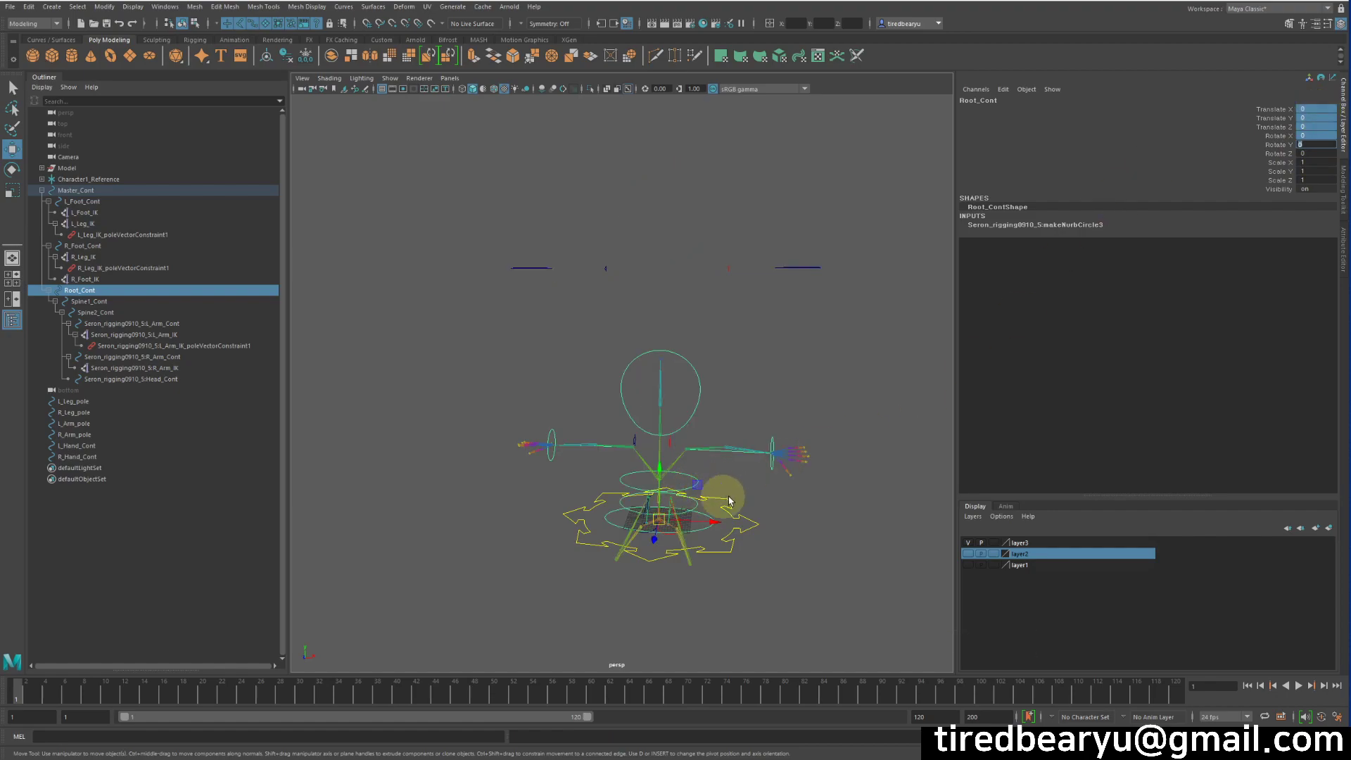
pyautogui.rightClick(764, 496)
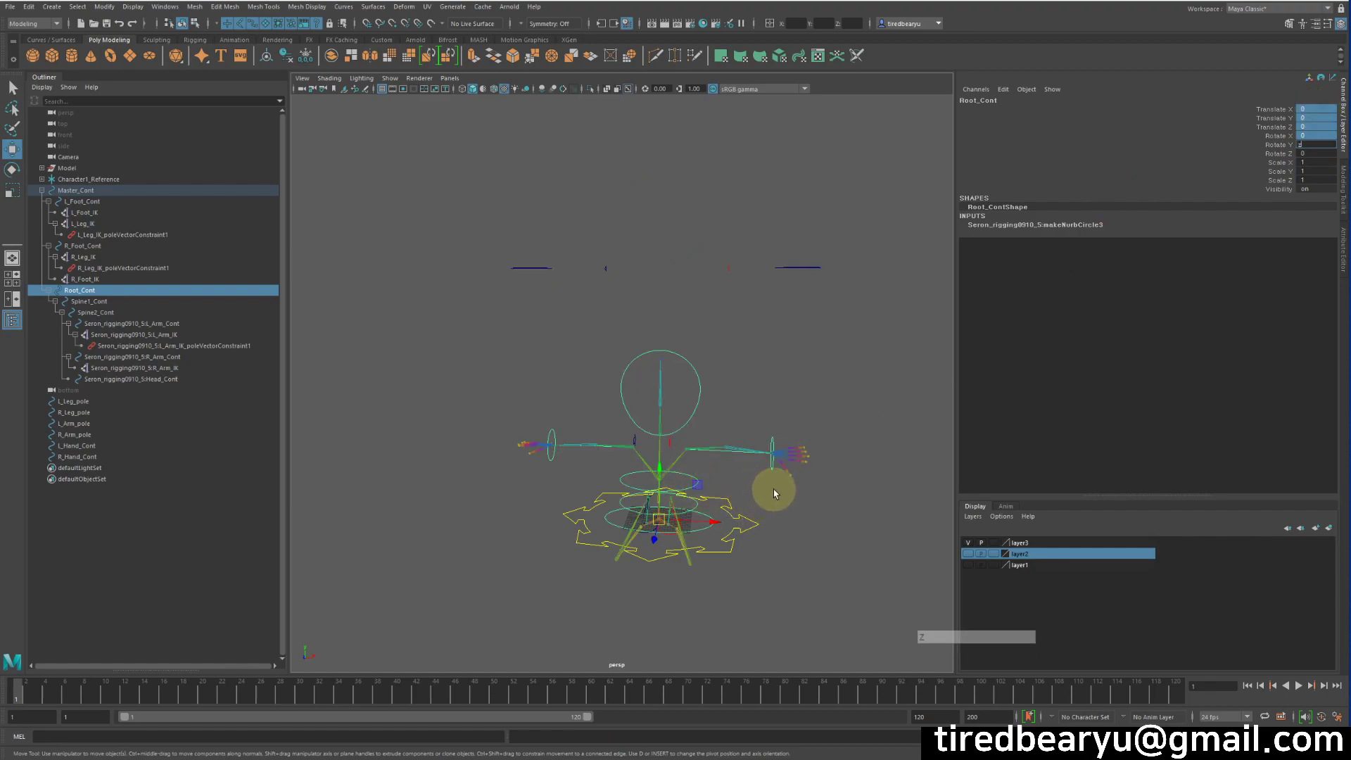
pyautogui.press('z')
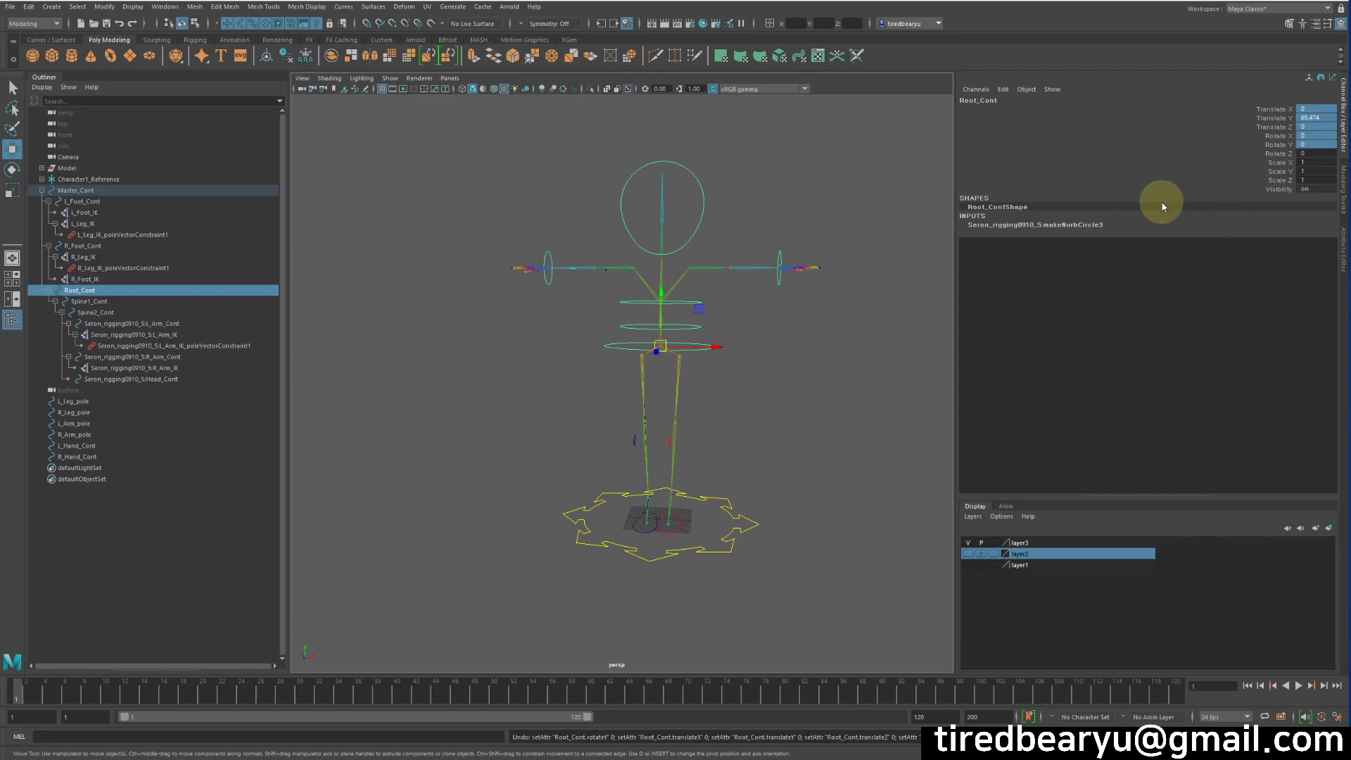
# Reselect Root_Cont and try to freeze its transformations with Translate, Rotate, Scale and Preserve normals enabled, keeping the options dialog open
pyautogui.click(791, 387)
pyautogui.click(716, 382)
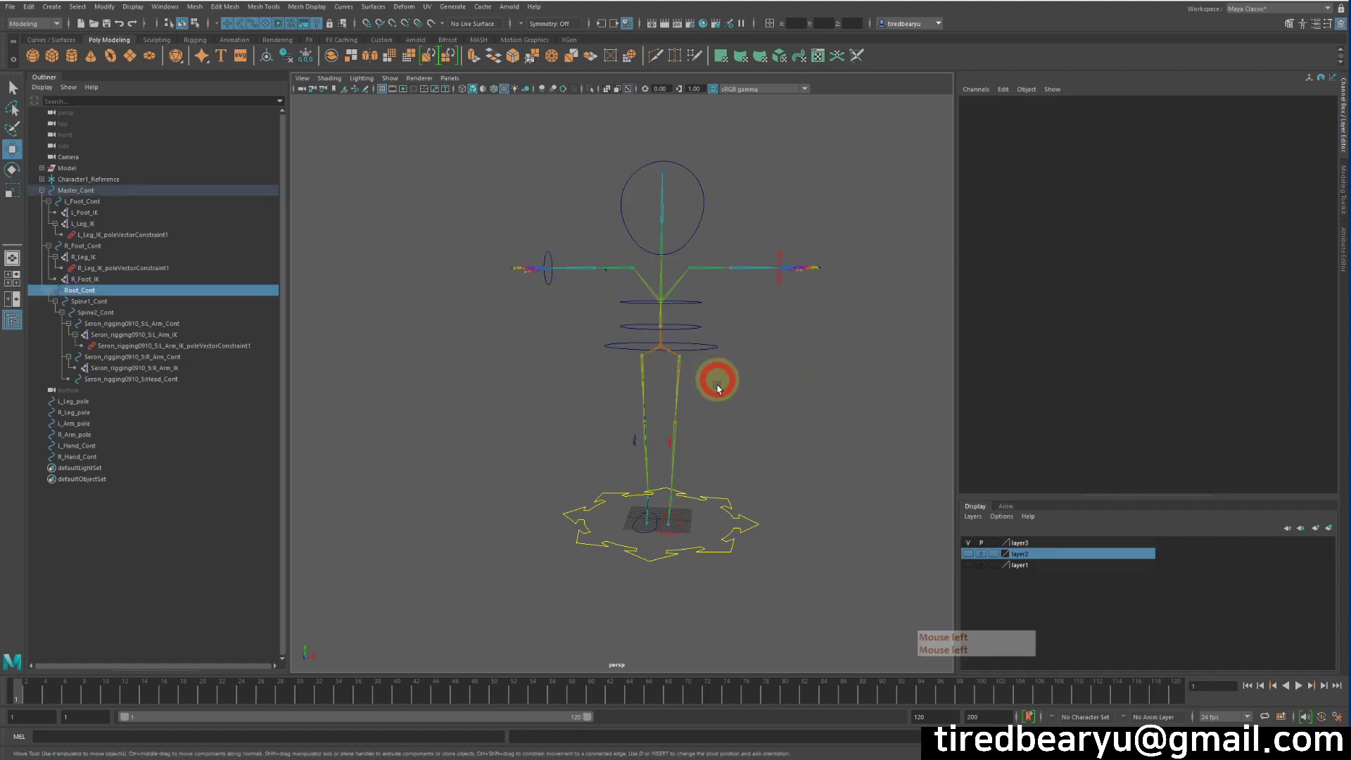
pyautogui.moveTo(716, 382); pyautogui.dragTo(718, 384)
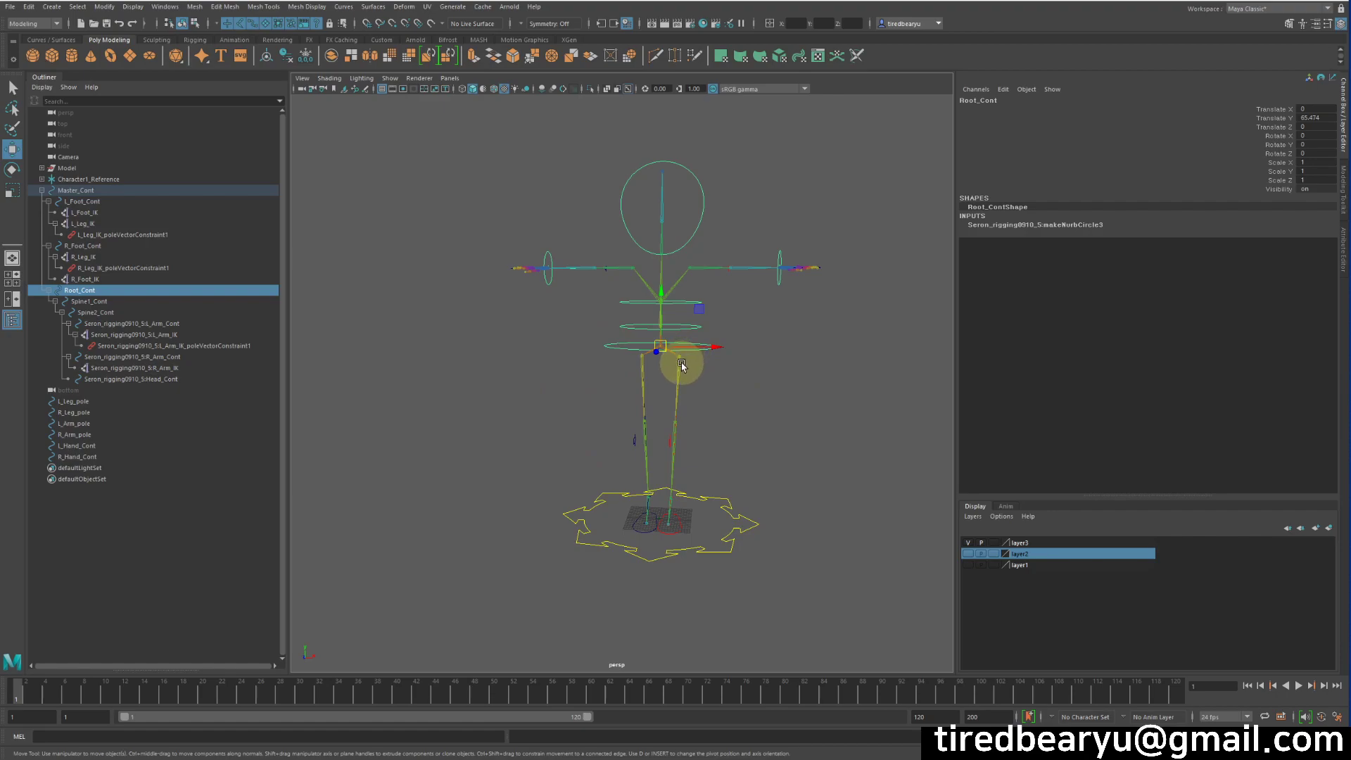
pyautogui.click(767, 373)
pyautogui.moveTo(708, 383); pyautogui.dragTo(713, 383)
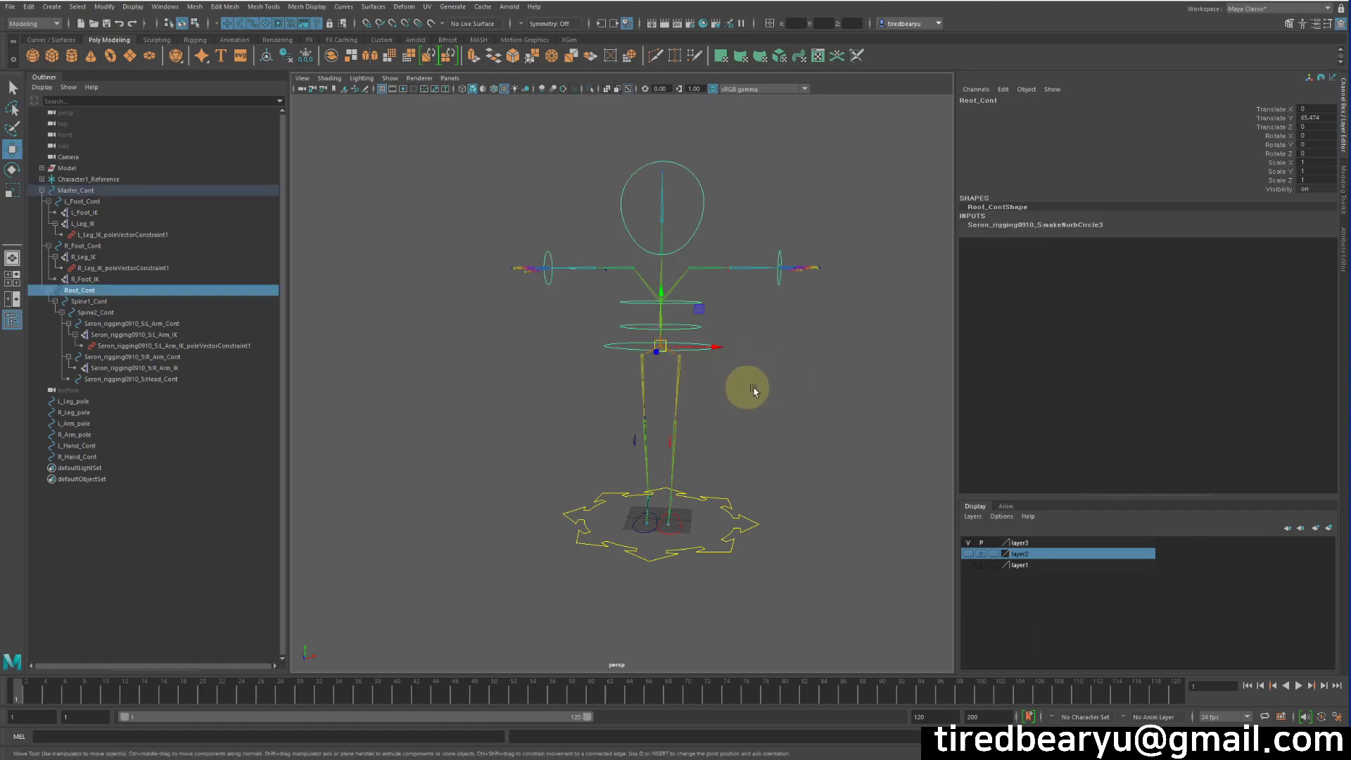
pyautogui.click(104, 6)
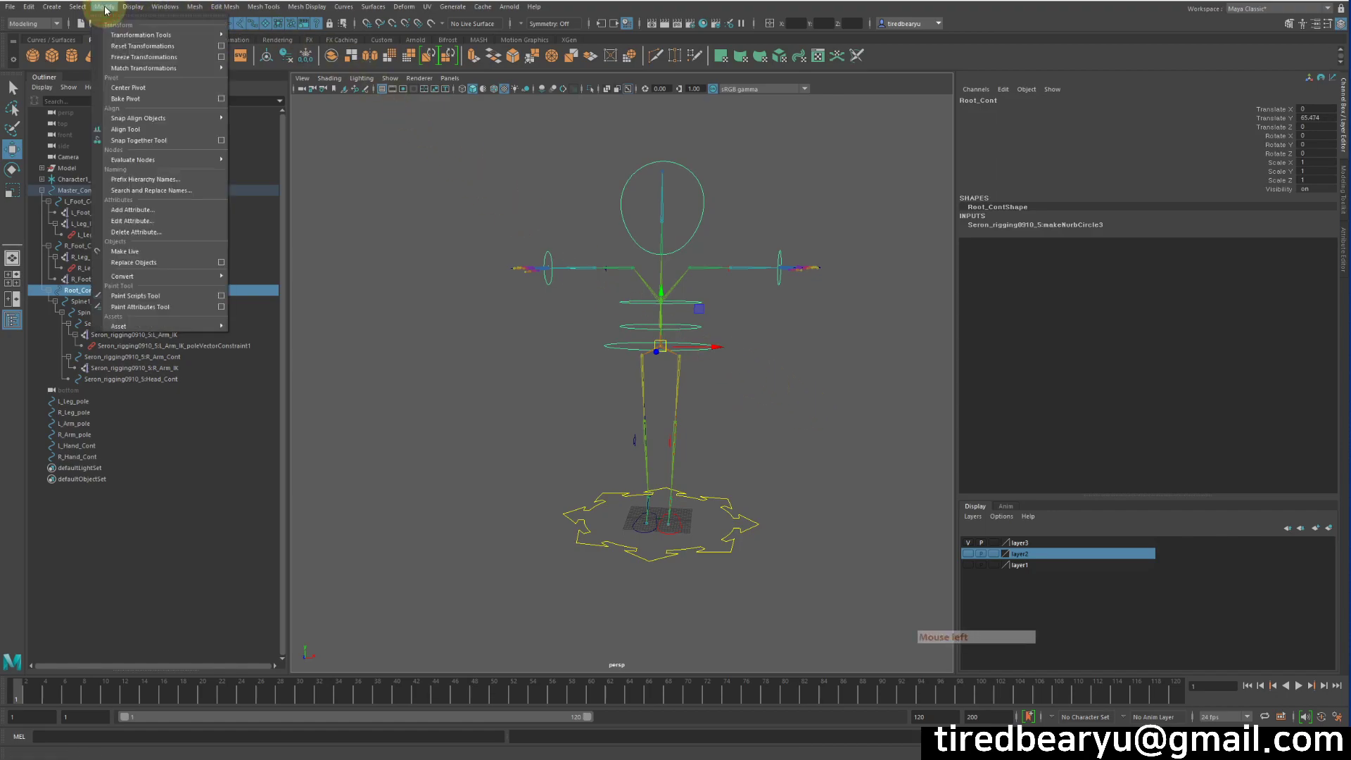
pyautogui.click(224, 57)
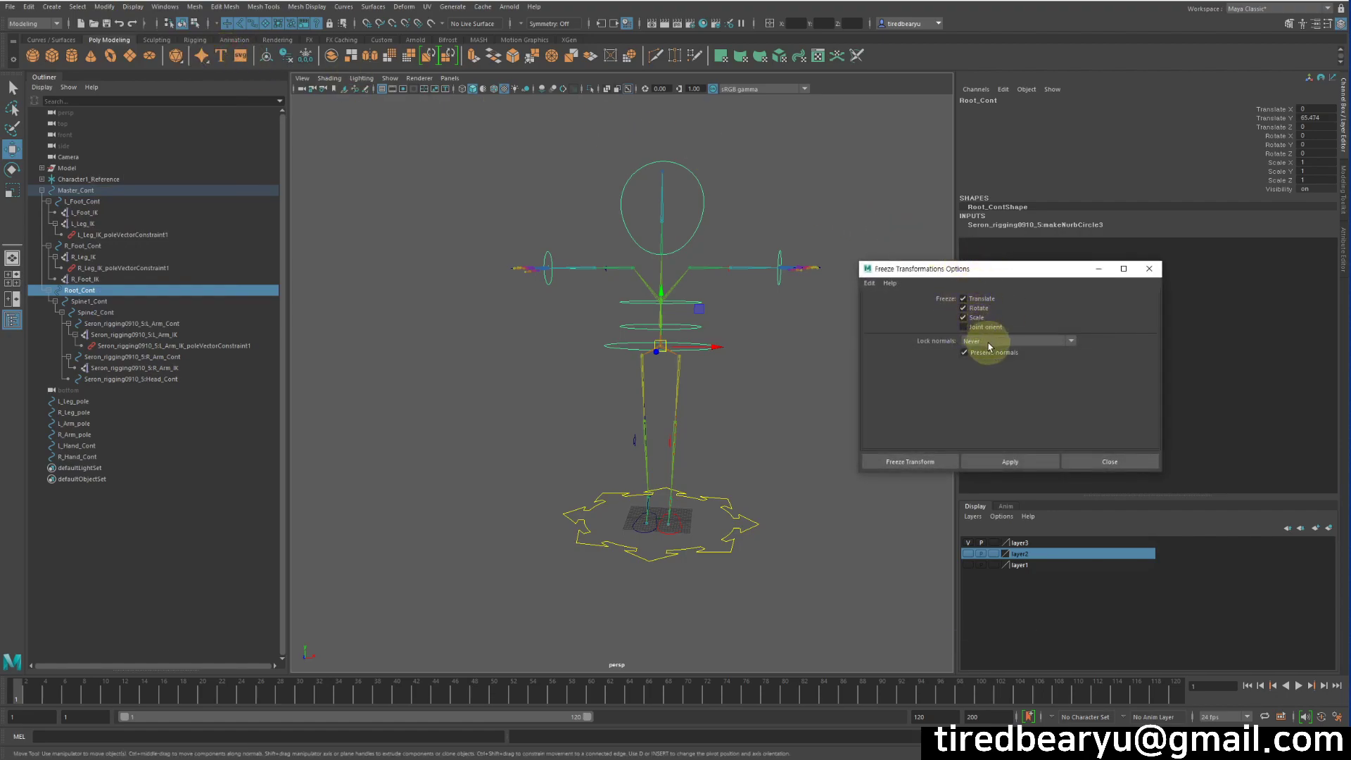
pyautogui.click(1011, 461)
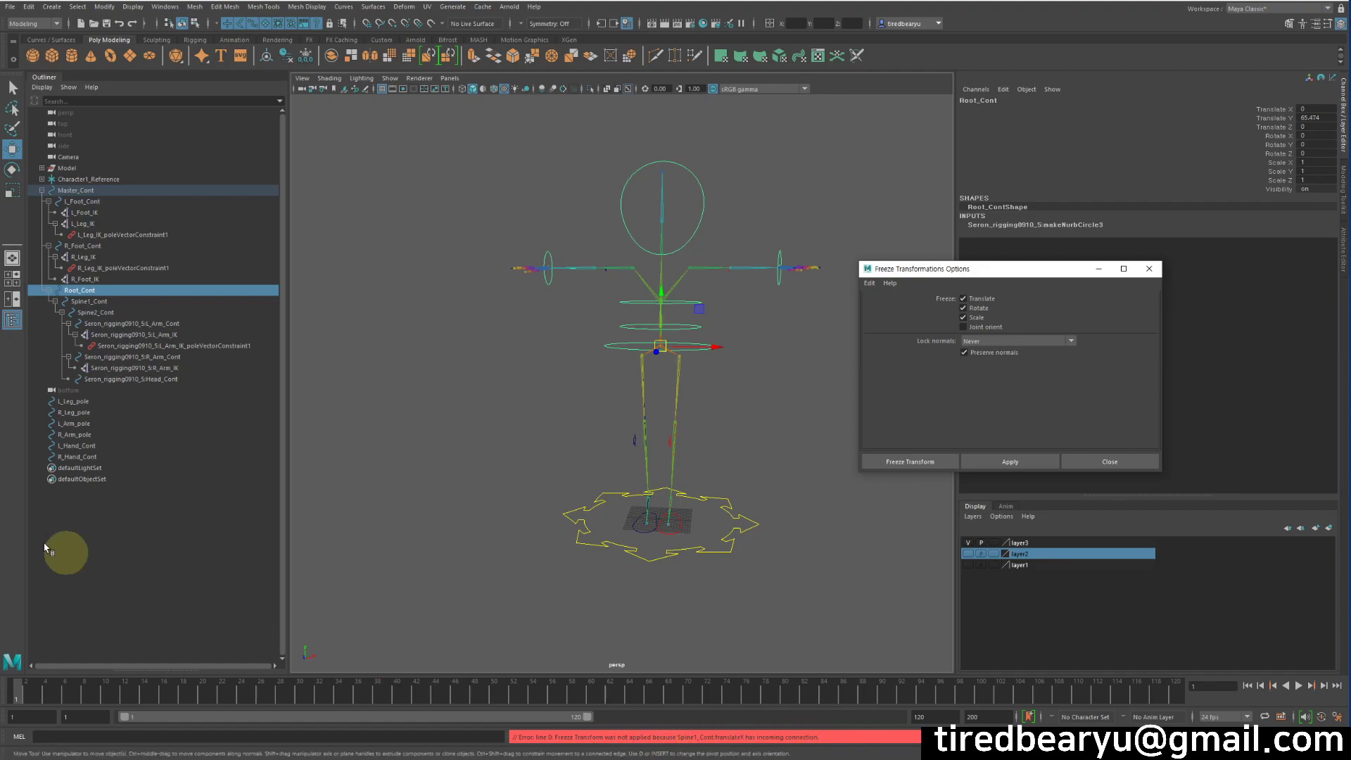
# Examine the channels of Root_Cont and its child spine, arm and head controls for incoming connections
pyautogui.click(83, 293)
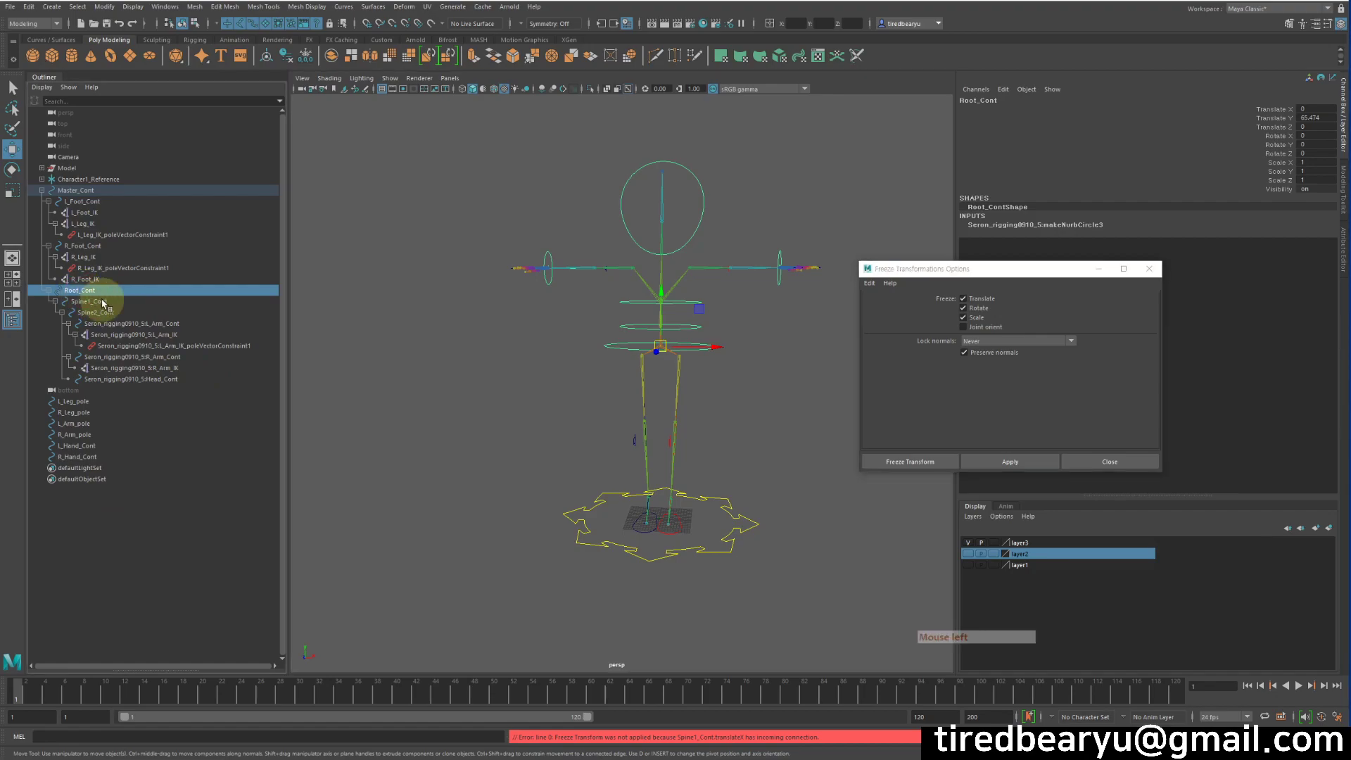
pyautogui.click(94, 289)
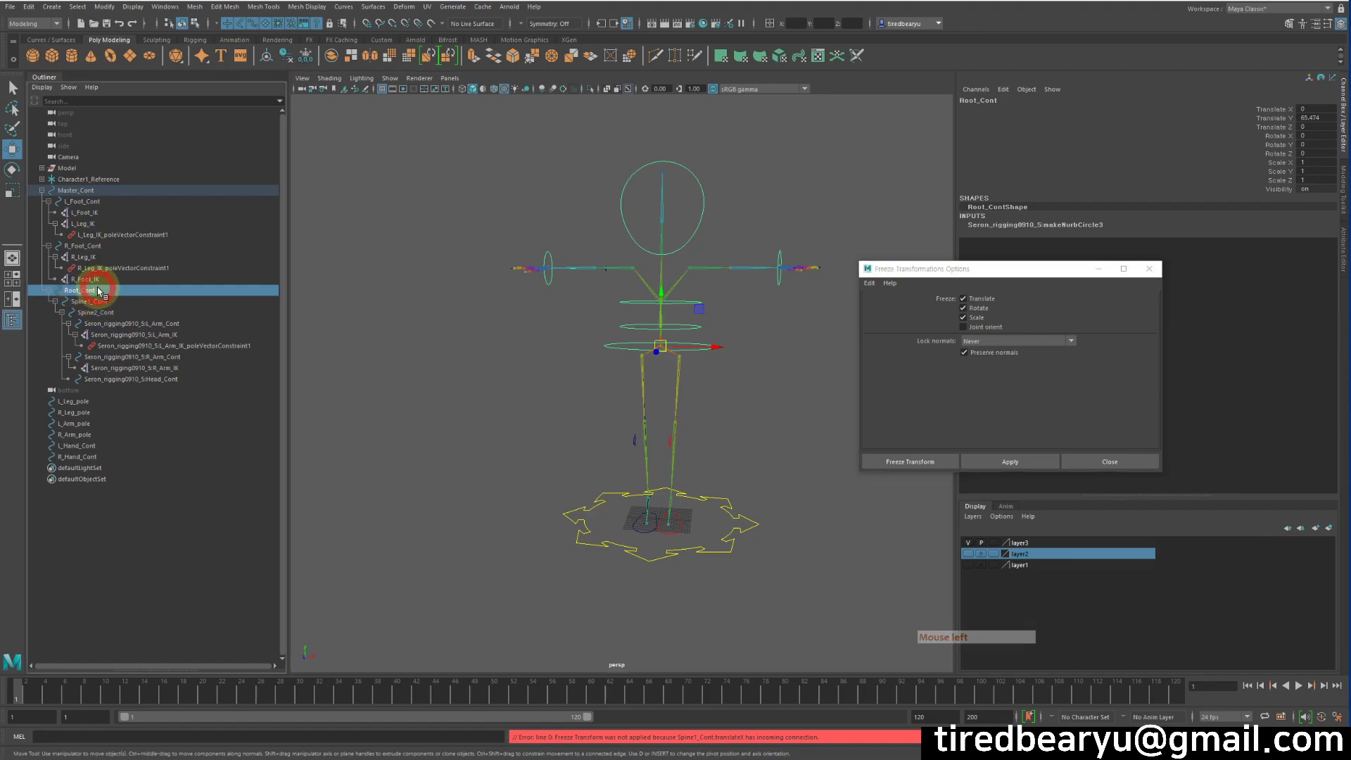
pyautogui.click(110, 301)
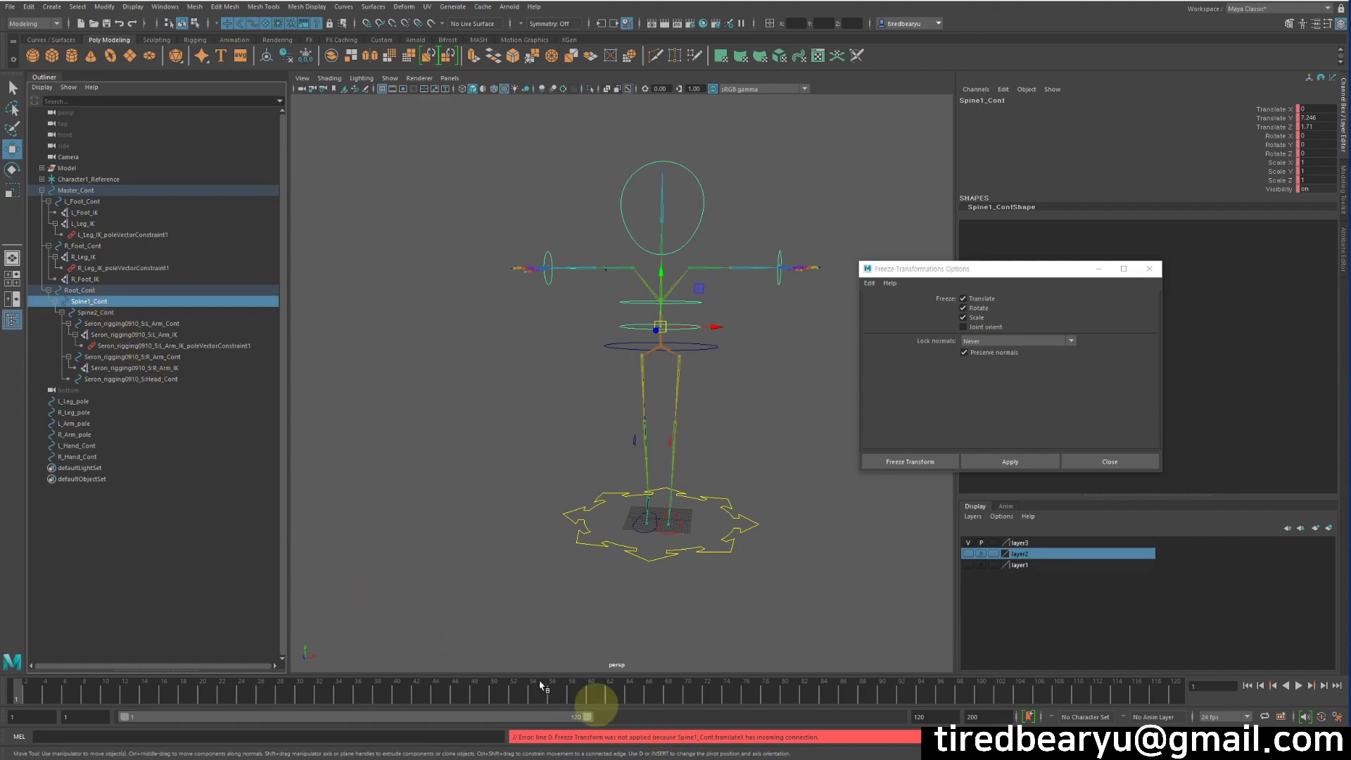
pyautogui.click(103, 314)
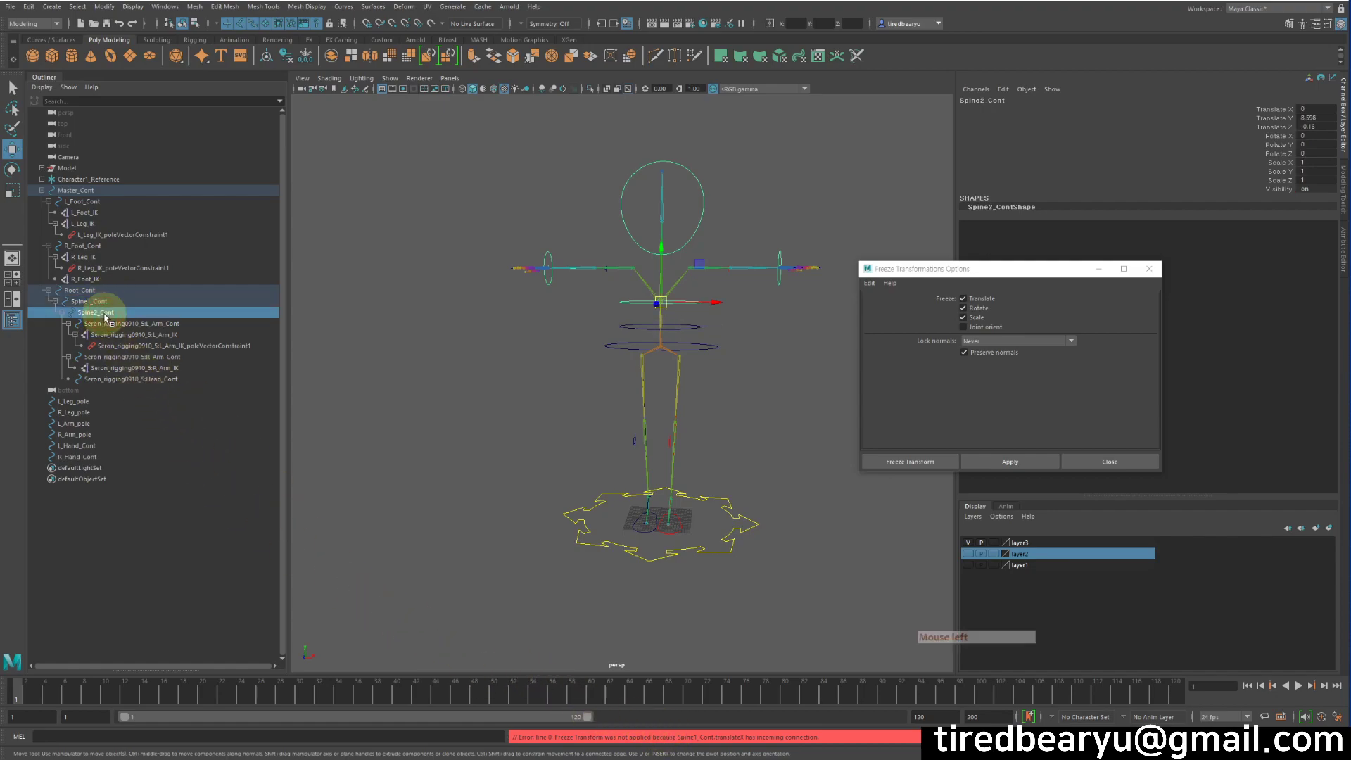
pyautogui.click(165, 323)
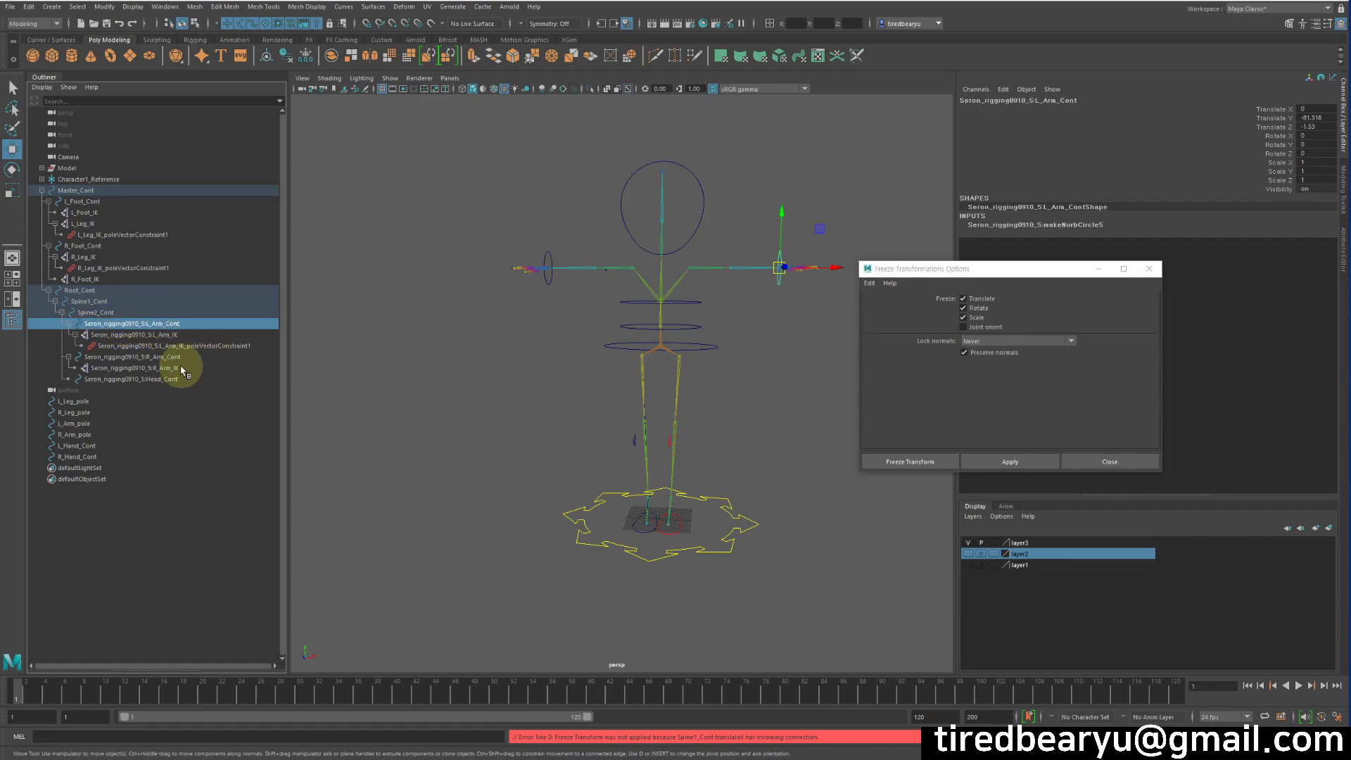
pyautogui.click(172, 357)
pyautogui.click(182, 381)
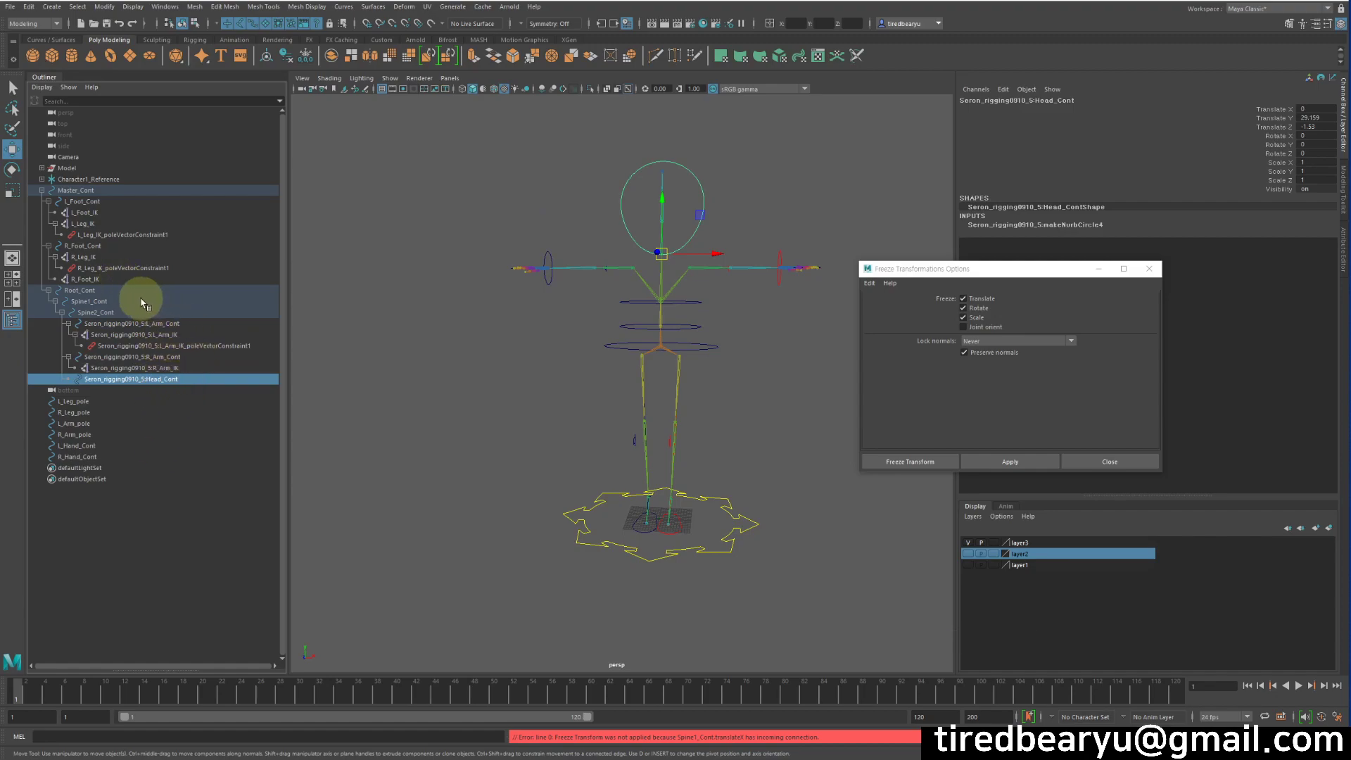
pyautogui.click(116, 289)
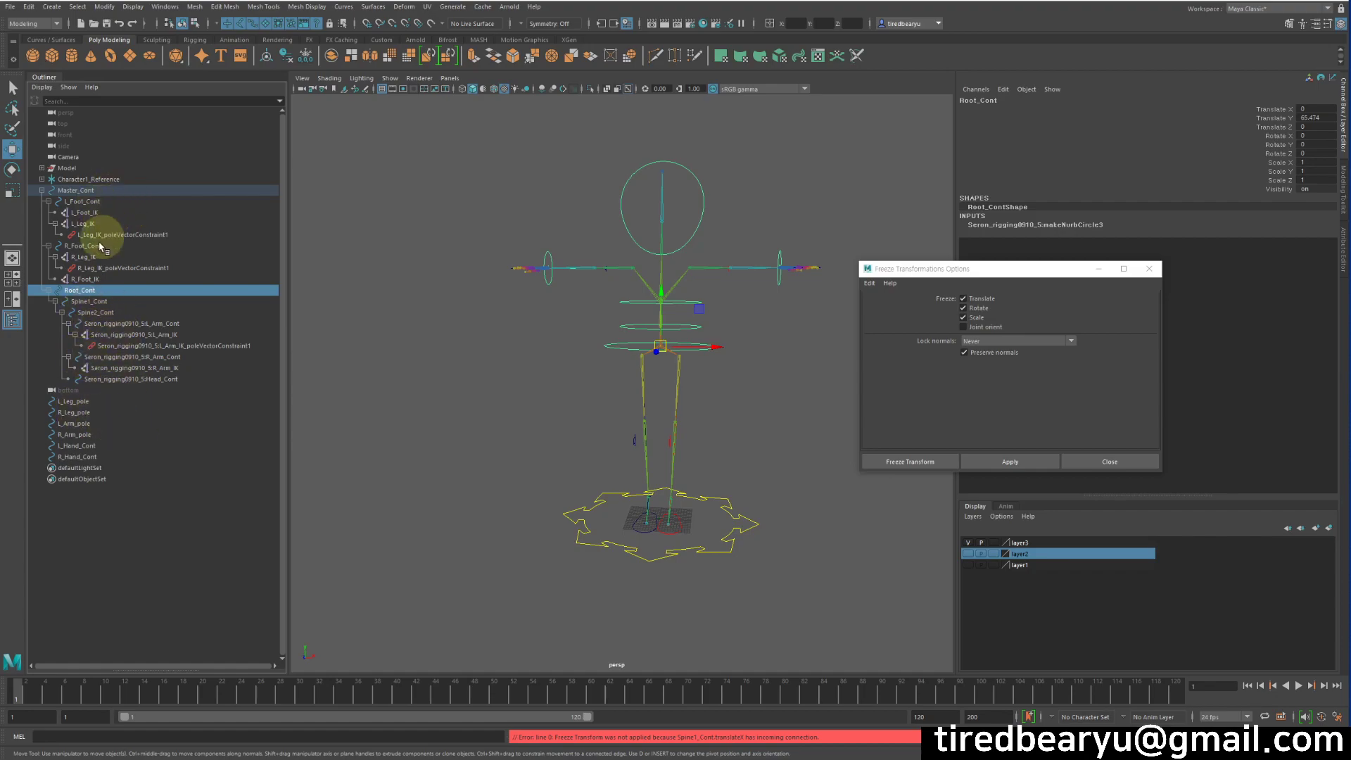
# Break the incoming connections on all of Spine1_Cont's channels, from Translate X through Visibility
pyautogui.click(90, 302)
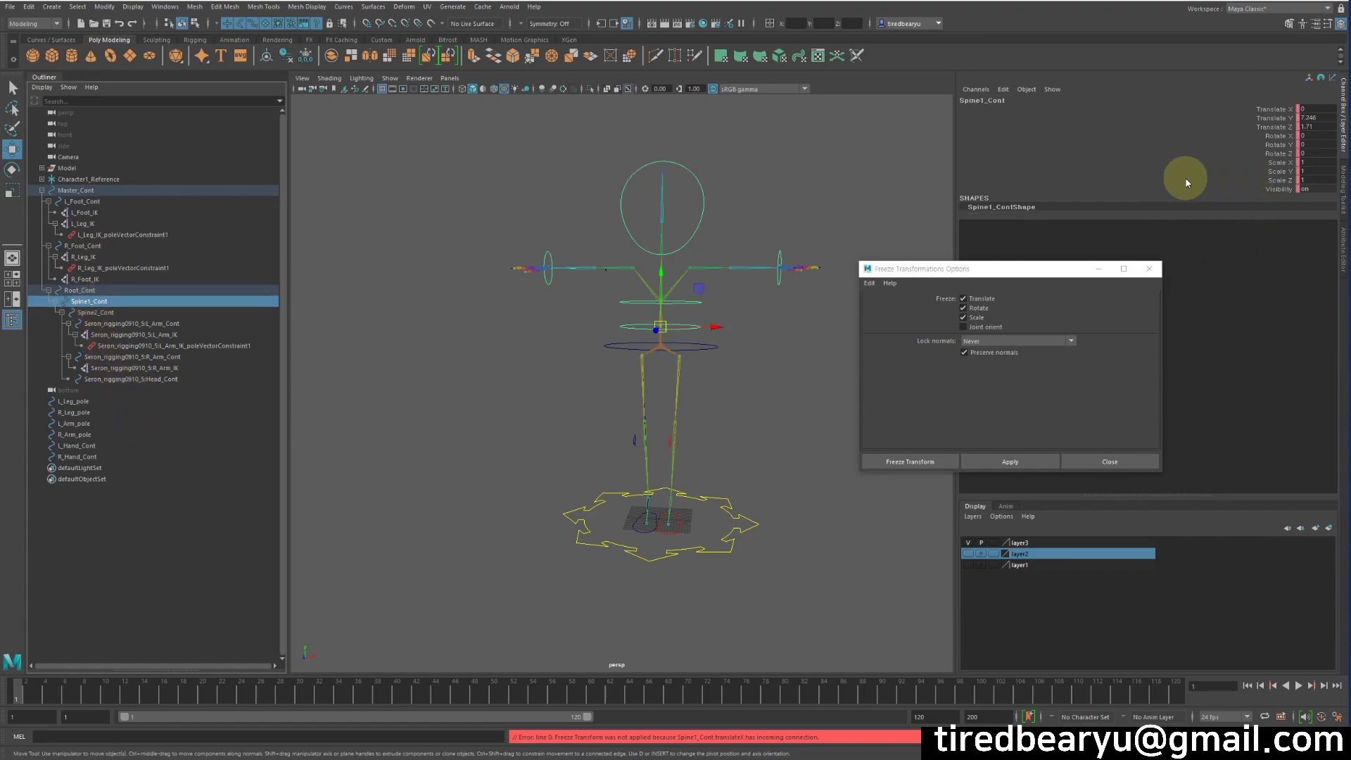
pyautogui.click(711, 373)
pyautogui.click(680, 324)
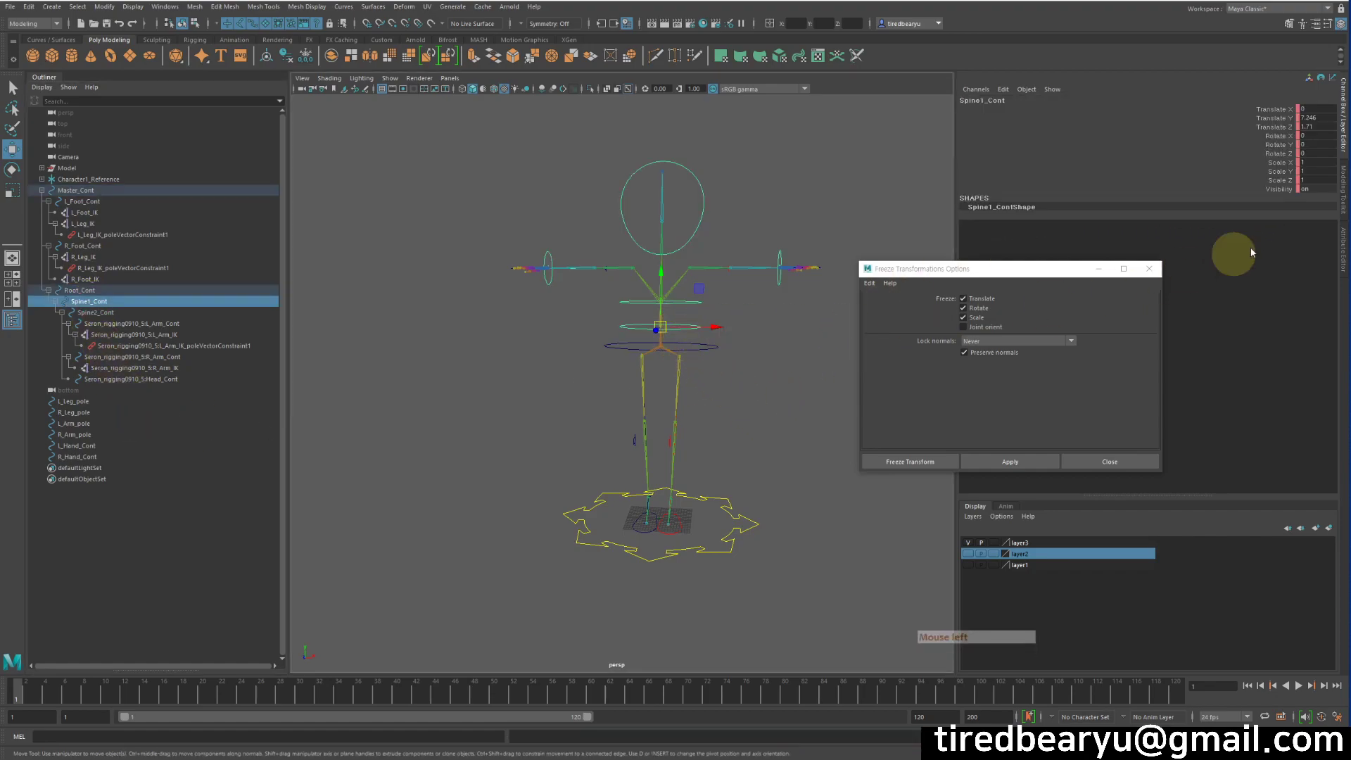
pyautogui.moveTo(1275, 109); pyautogui.dragTo(1277, 187)
pyautogui.rightClick(1278, 171)
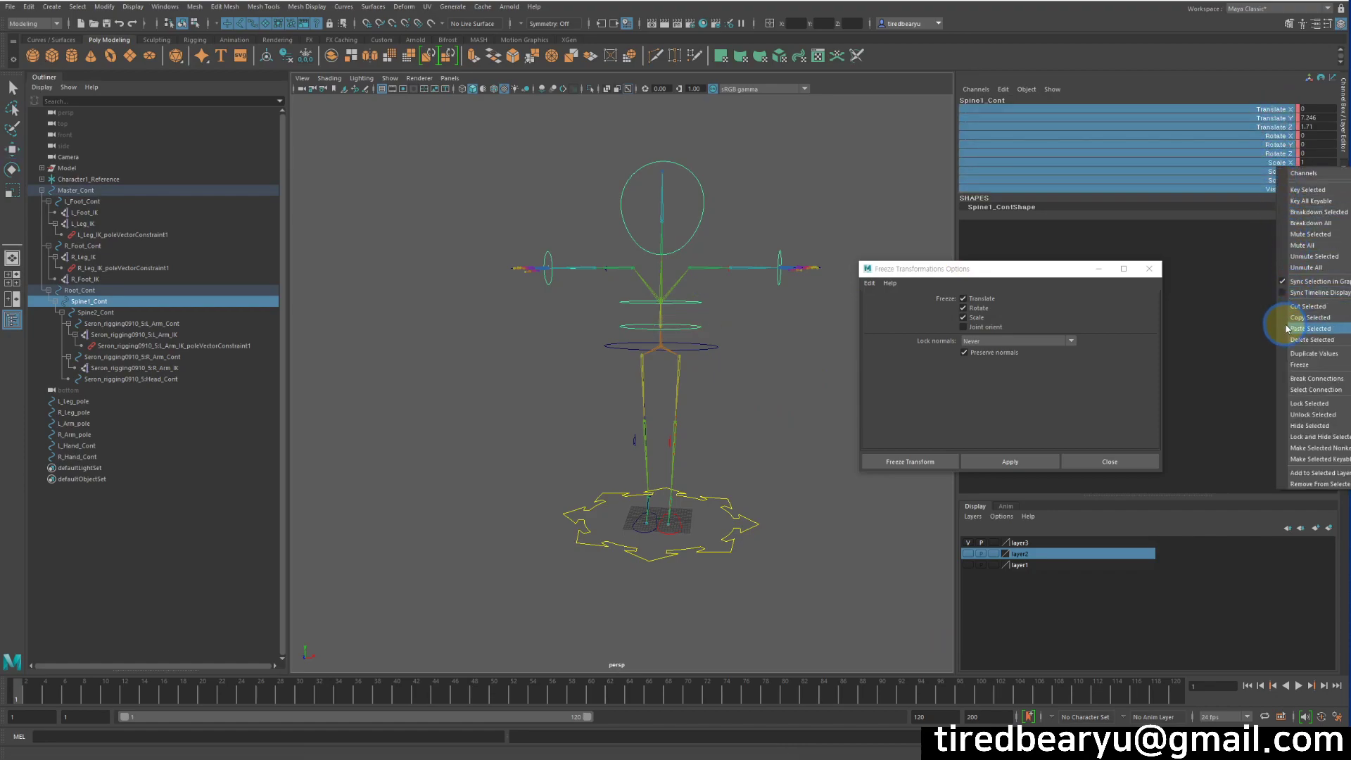
pyautogui.click(1311, 379)
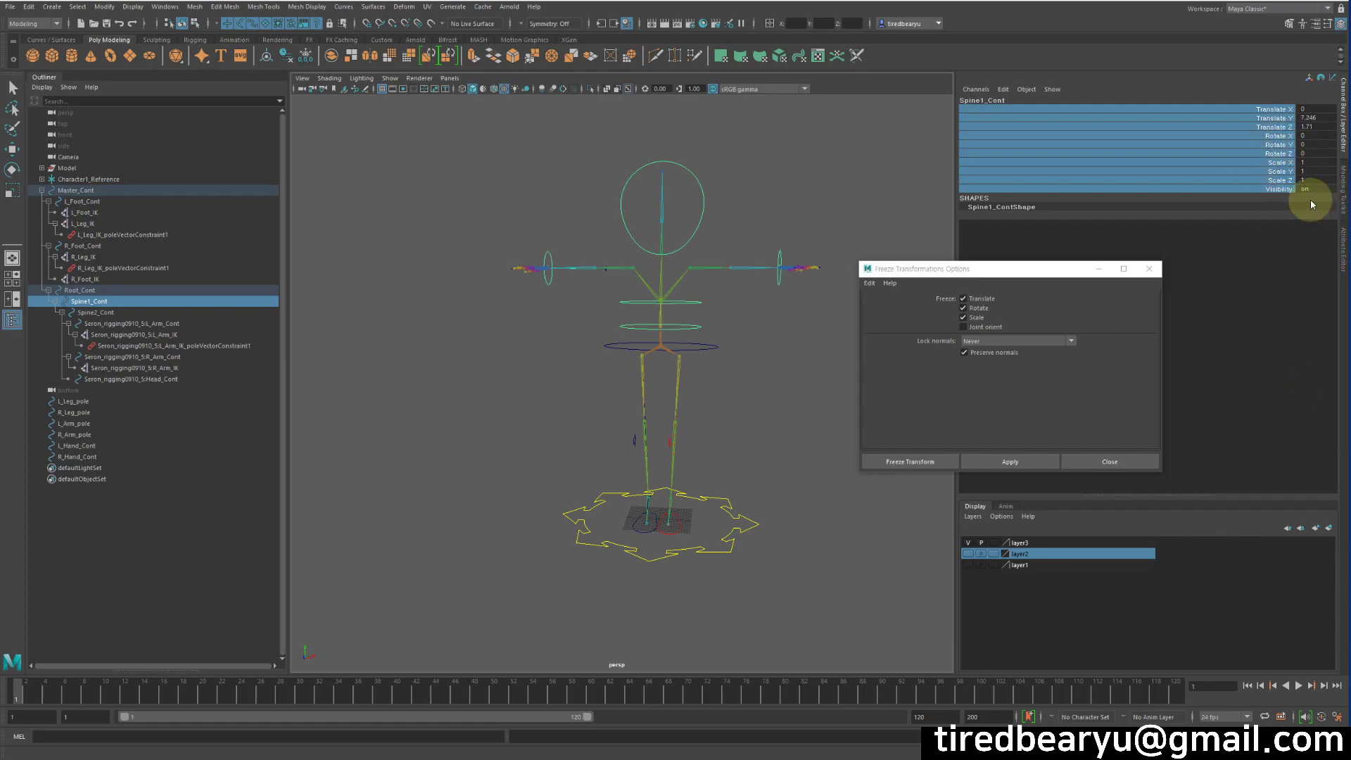
# Try freezing Root_Cont's transformations, check the head control's shape, and undo the freeze
pyautogui.click(81, 290)
pyautogui.click(1006, 460)
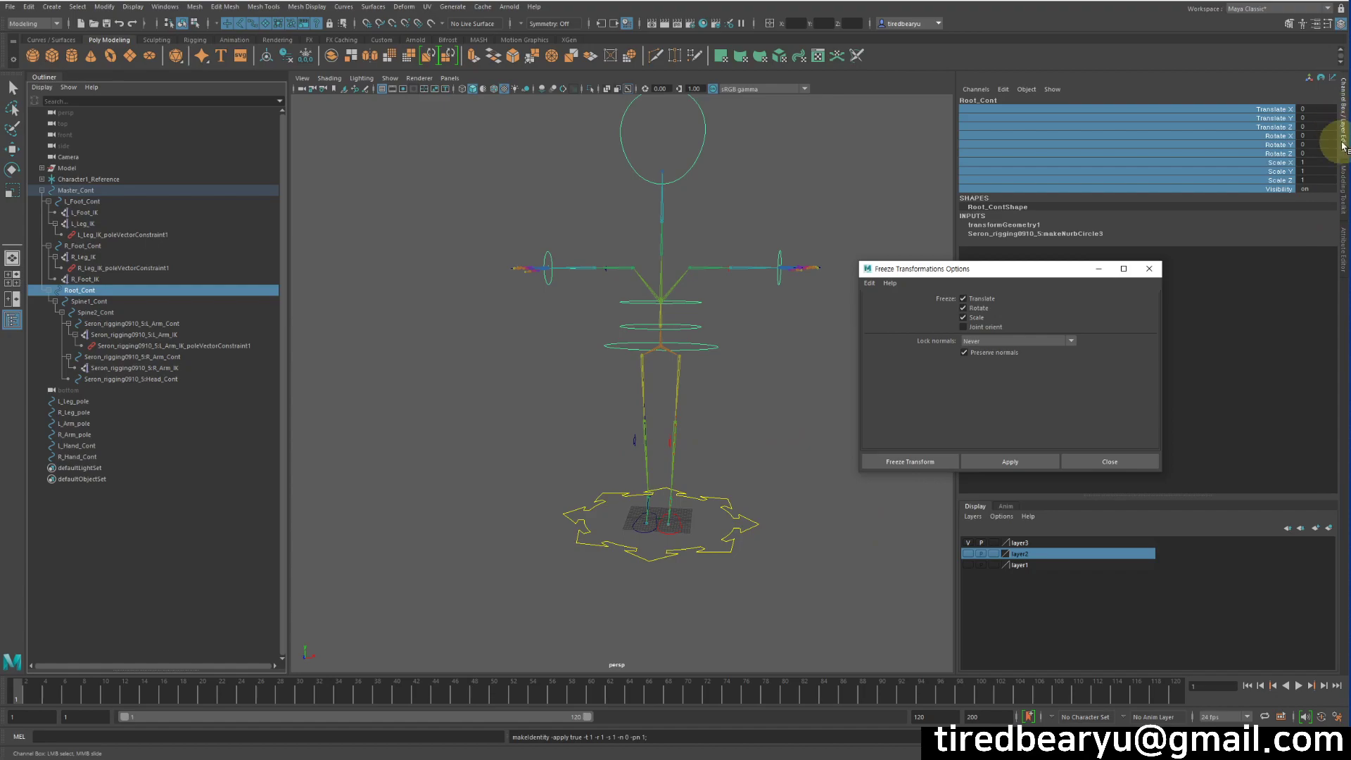
pyautogui.click(687, 150)
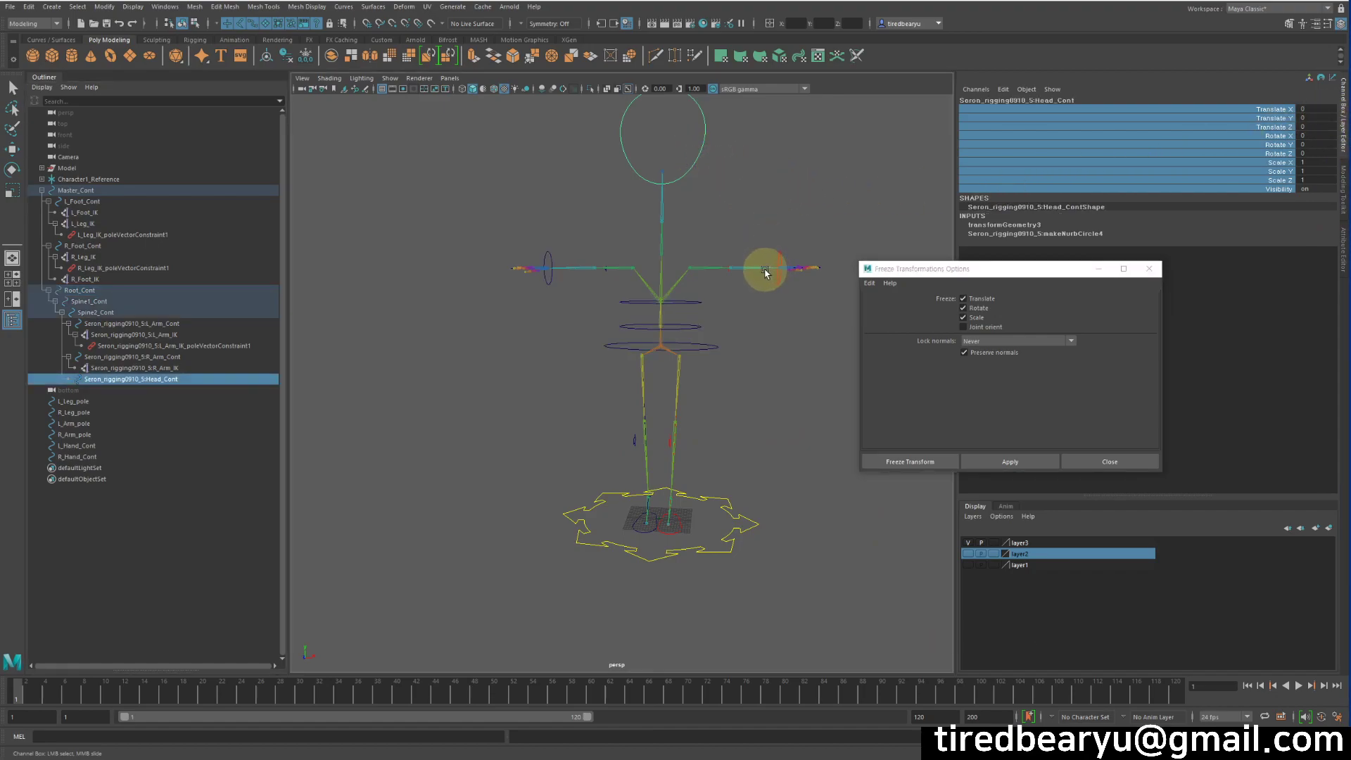
pyautogui.hotkey('ctrl', 'z')
pyautogui.hotkey('ctrl', 'z')
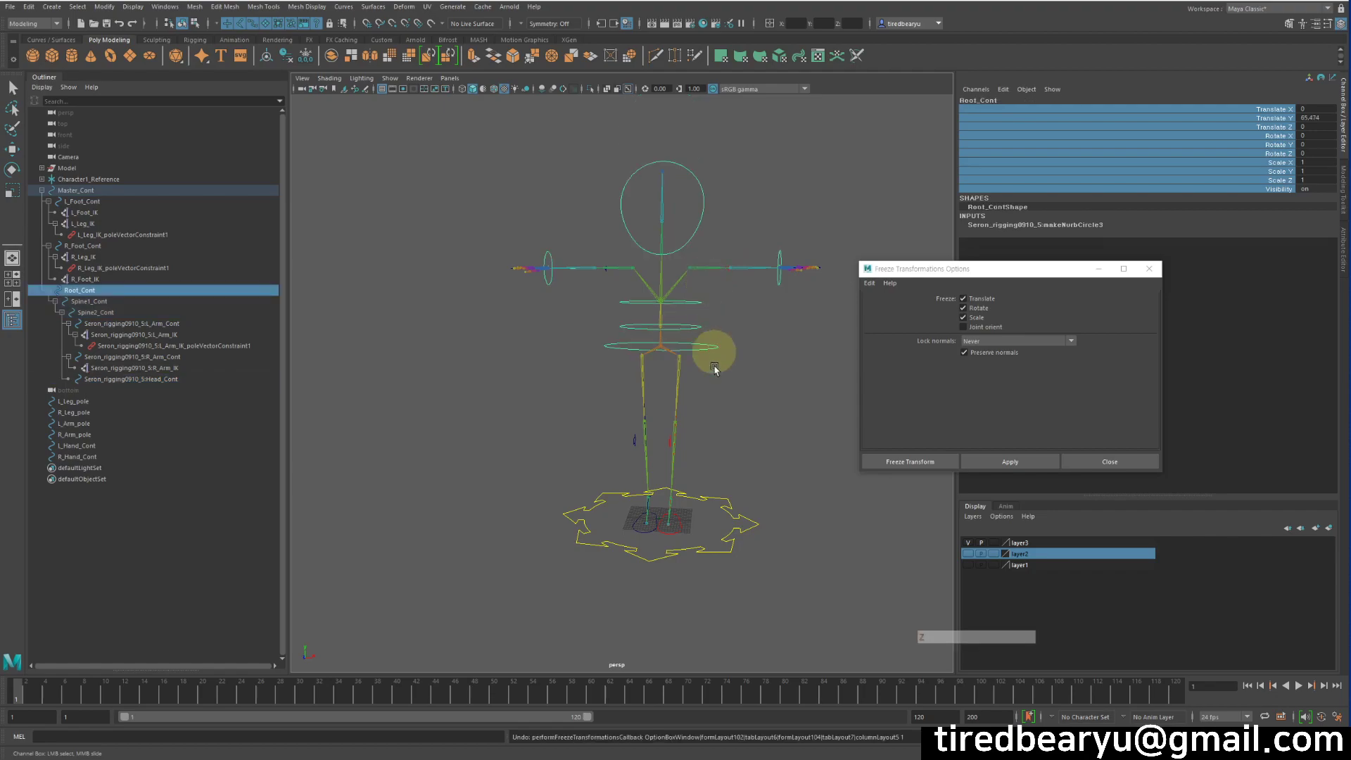
# Inspect the head control's makeNurbCircle input and delete the control's construction history
pyautogui.click(733, 222)
pyautogui.press('w')
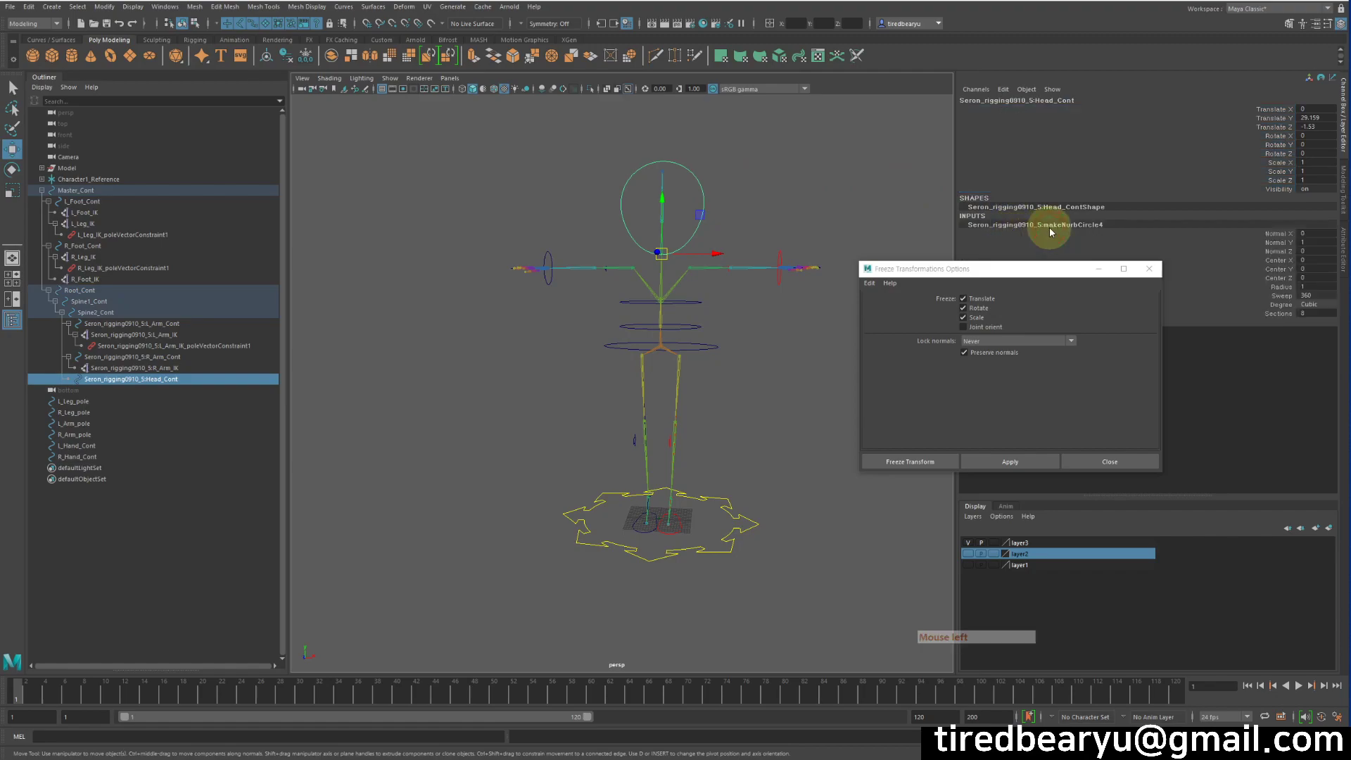
pyautogui.click(1046, 225)
pyautogui.moveTo(1056, 263); pyautogui.dragTo(1049, 340)
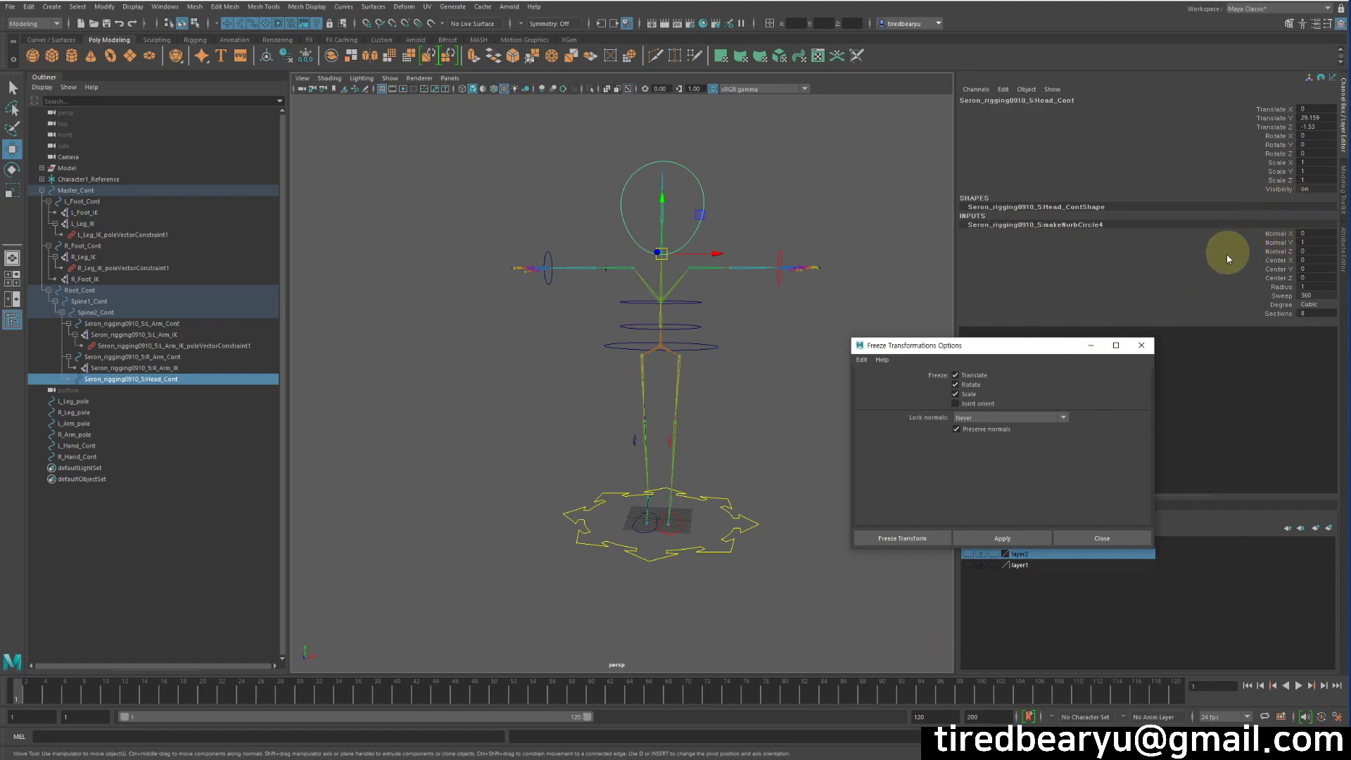
pyautogui.moveTo(688, 183); pyautogui.dragTo(744, 225)
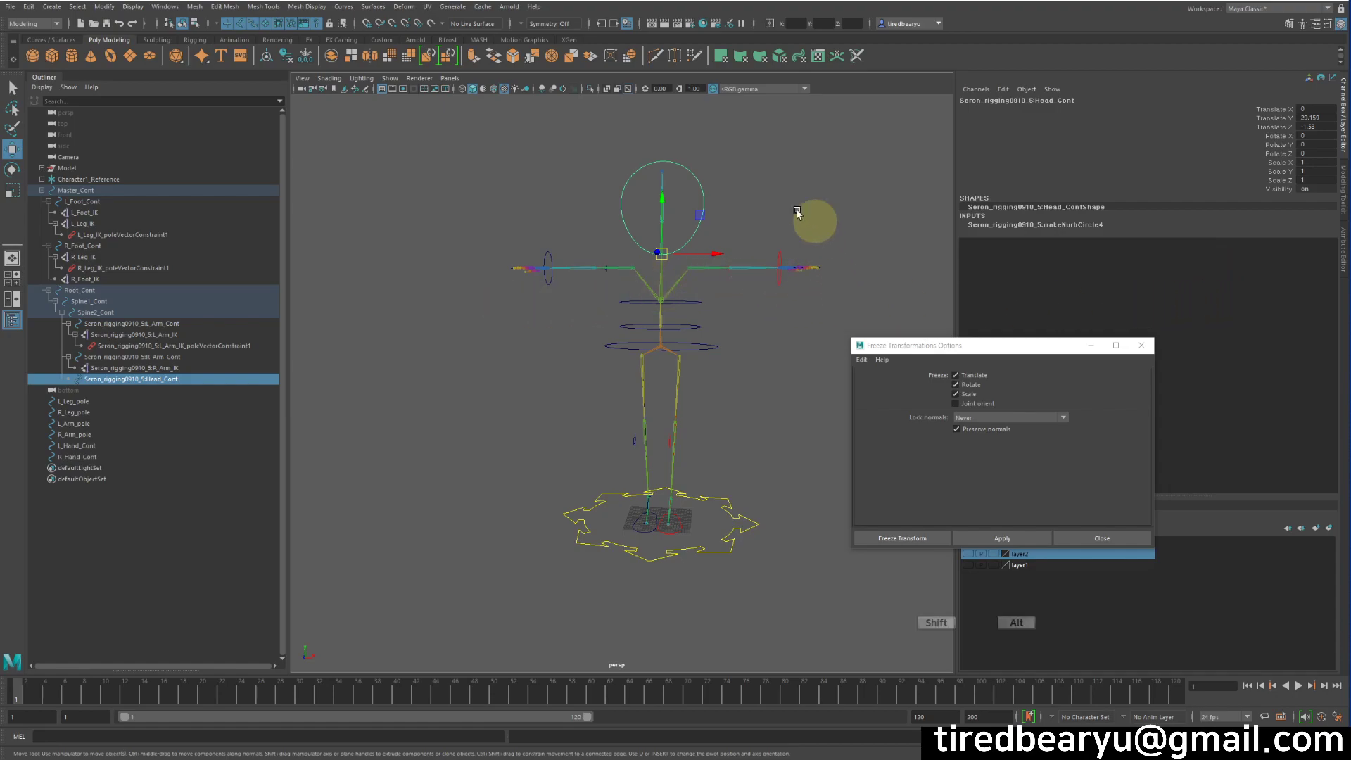
pyautogui.hotkey('alt', 'shift', 'd')
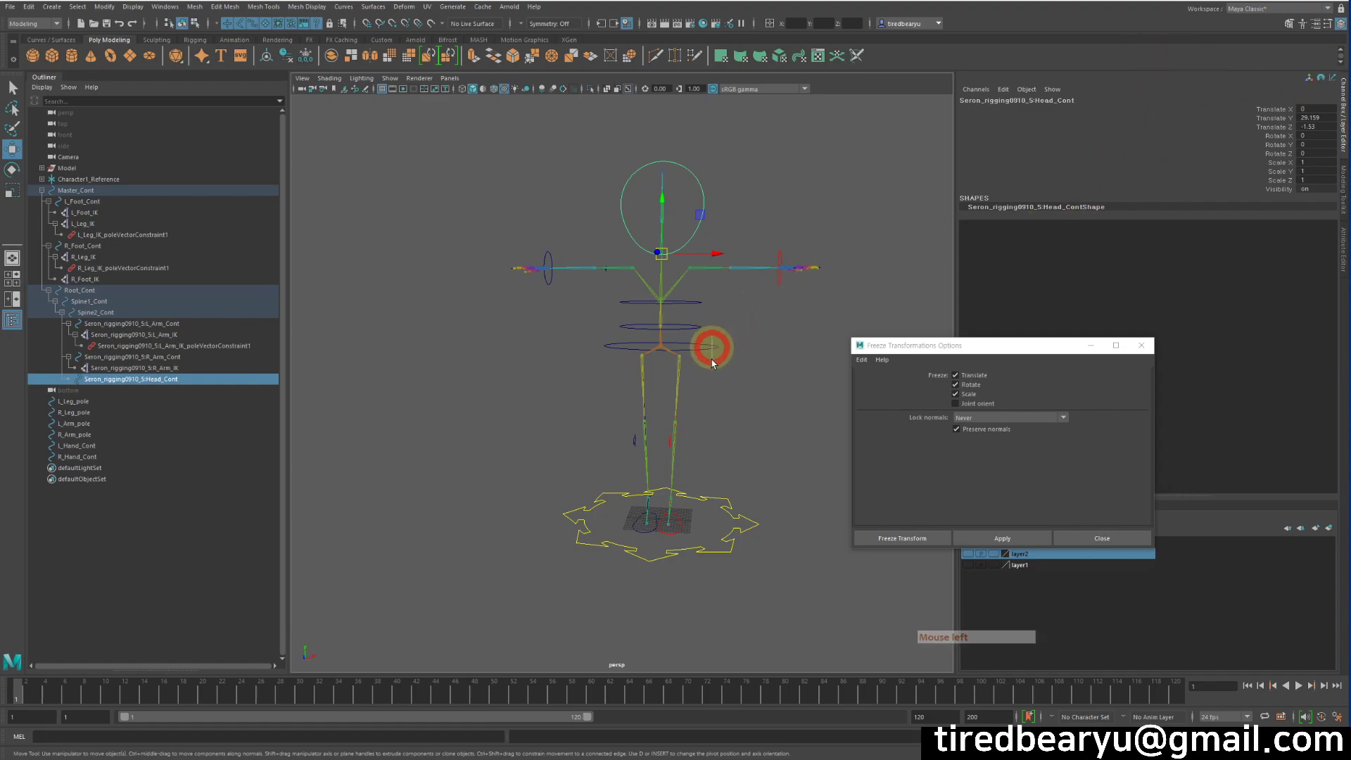
# Try freezing Root_Cont's transformations again, and undo both the freeze and the head control's history deletion
pyautogui.click(712, 354)
pyautogui.click(1011, 540)
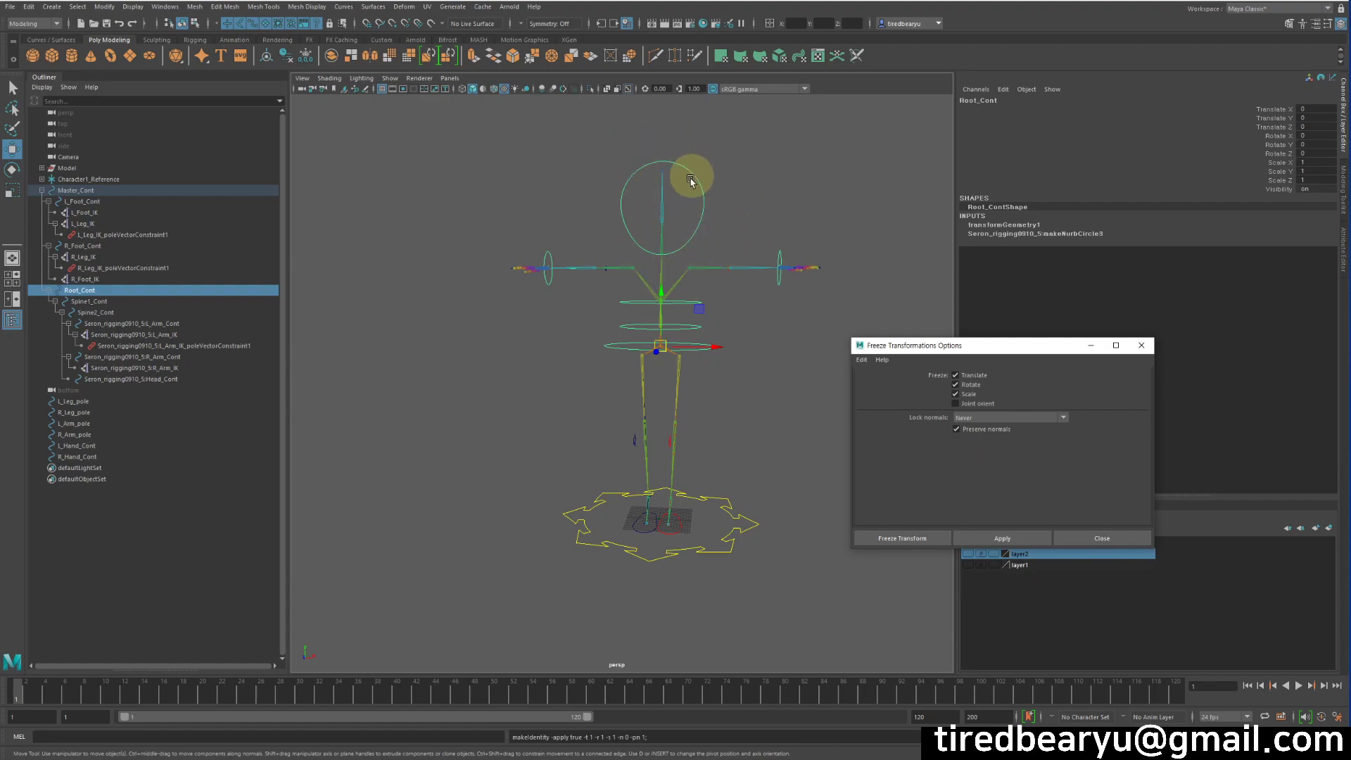
pyautogui.hotkey('ctrl', 'z')
pyautogui.click(702, 220)
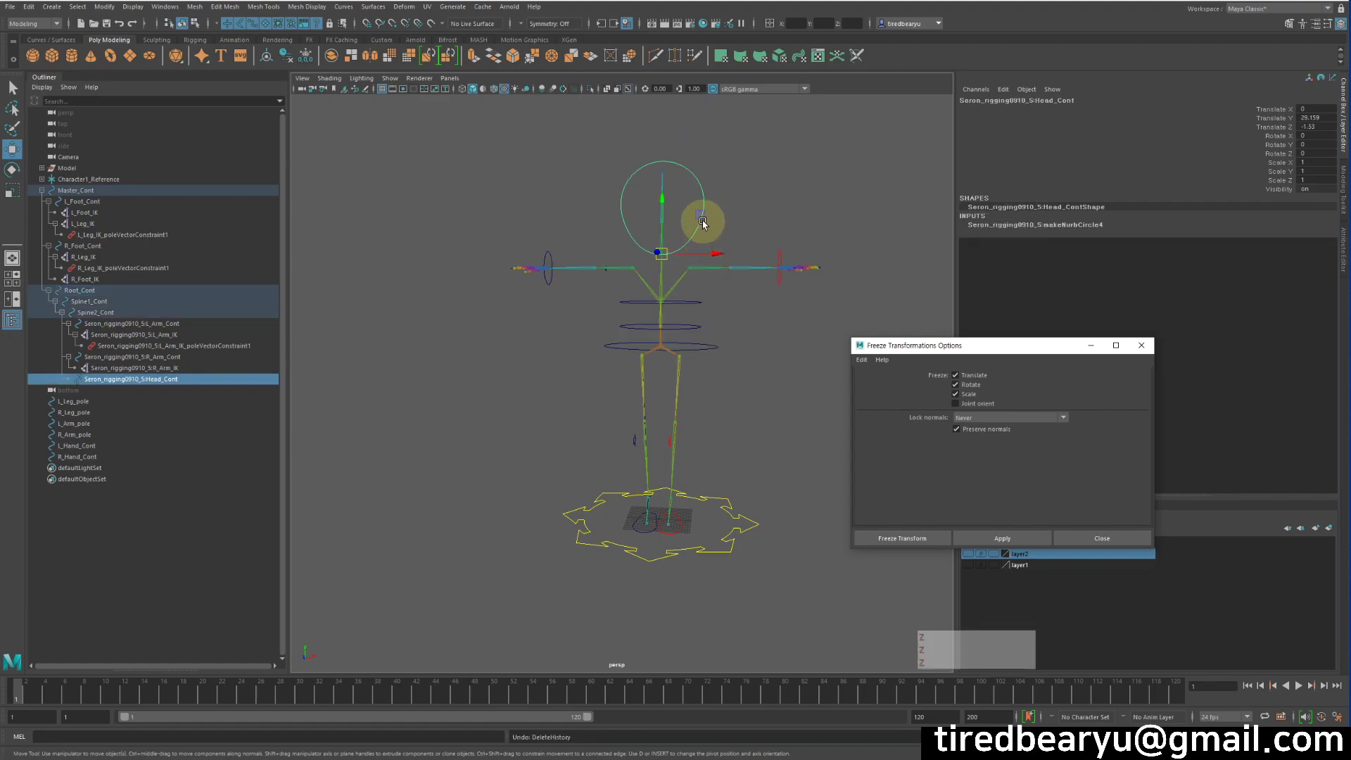
# Unparent the head control from Spine2_Cont and freeze Root_Cont's transformations
pyautogui.click(724, 212)
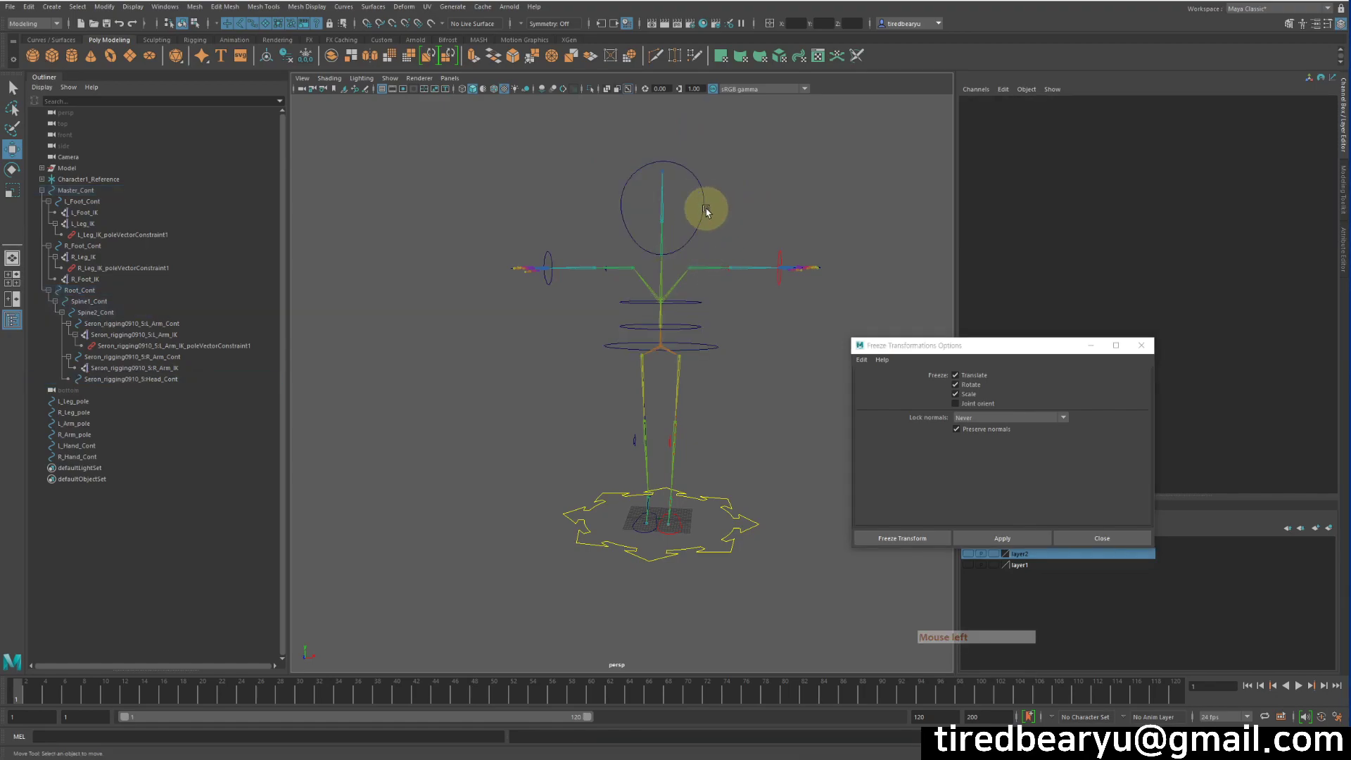
pyautogui.click(707, 216)
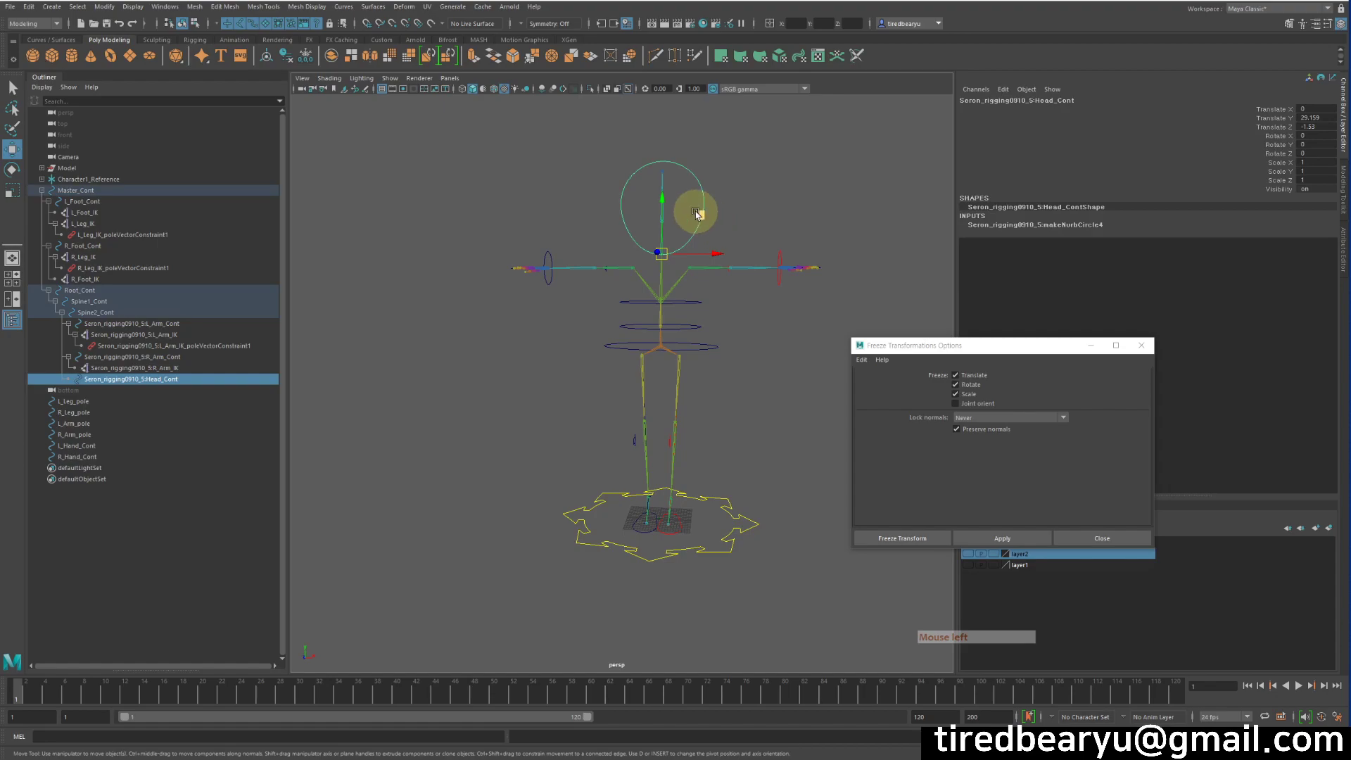
pyautogui.hotkey('shift', 'p')
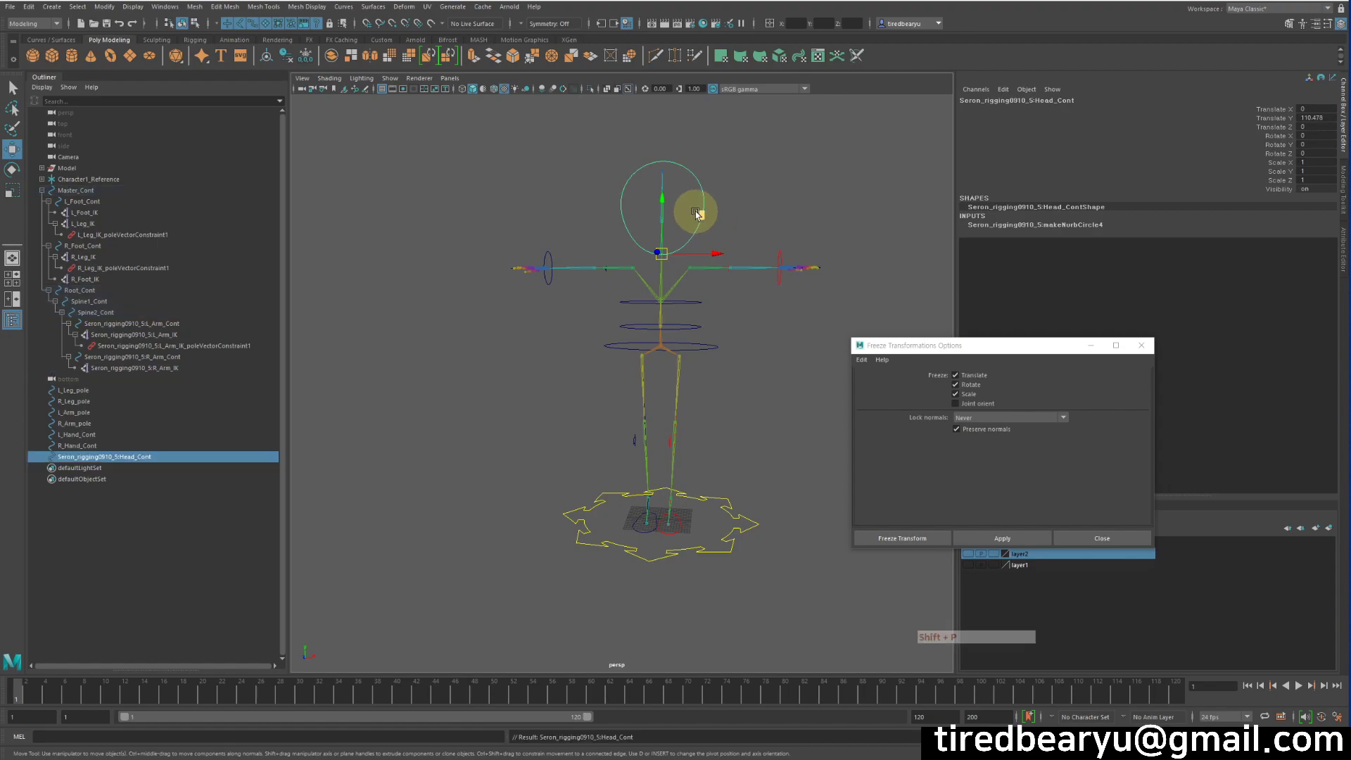
pyautogui.moveTo(703, 332); pyautogui.dragTo(711, 363)
pyautogui.click(1006, 540)
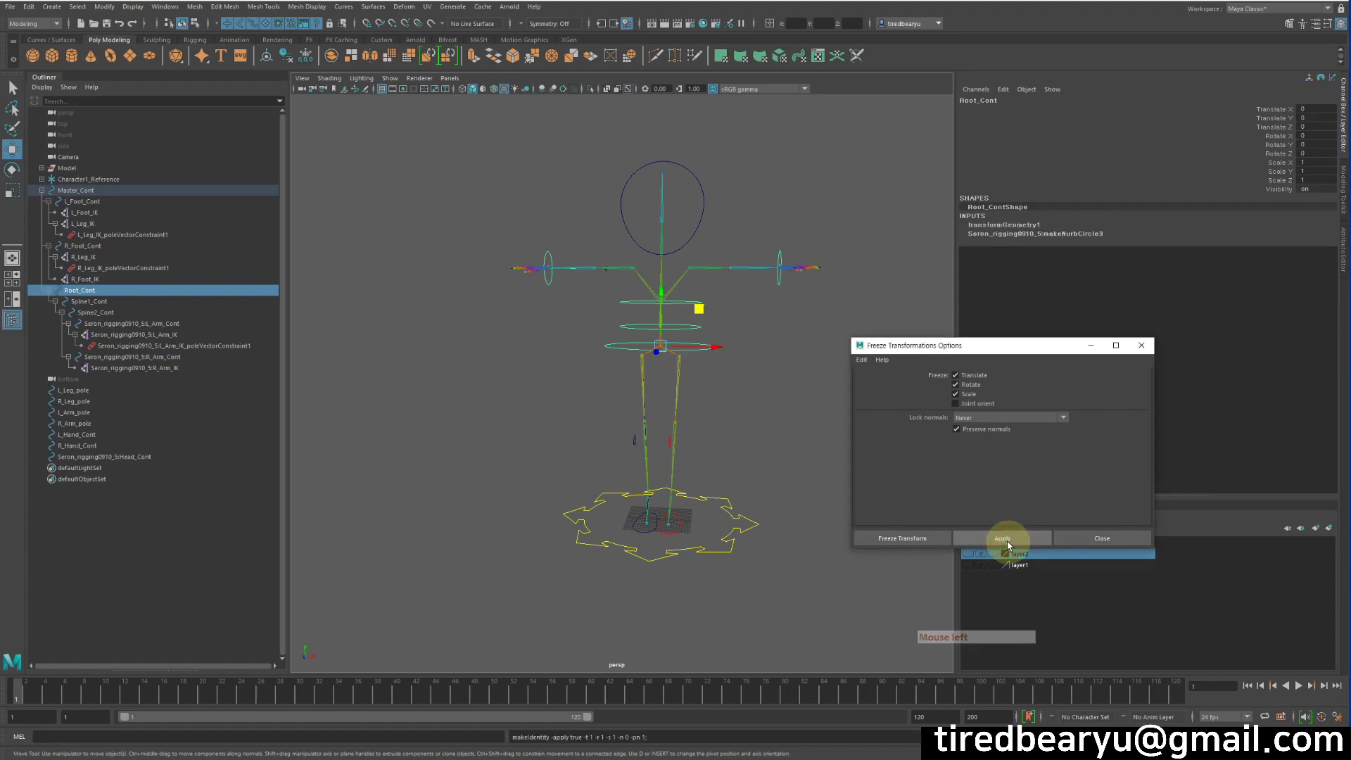
# Freeze the unparented head control's transformations and parent it back under Spine2_Cont
pyautogui.click(124, 458)
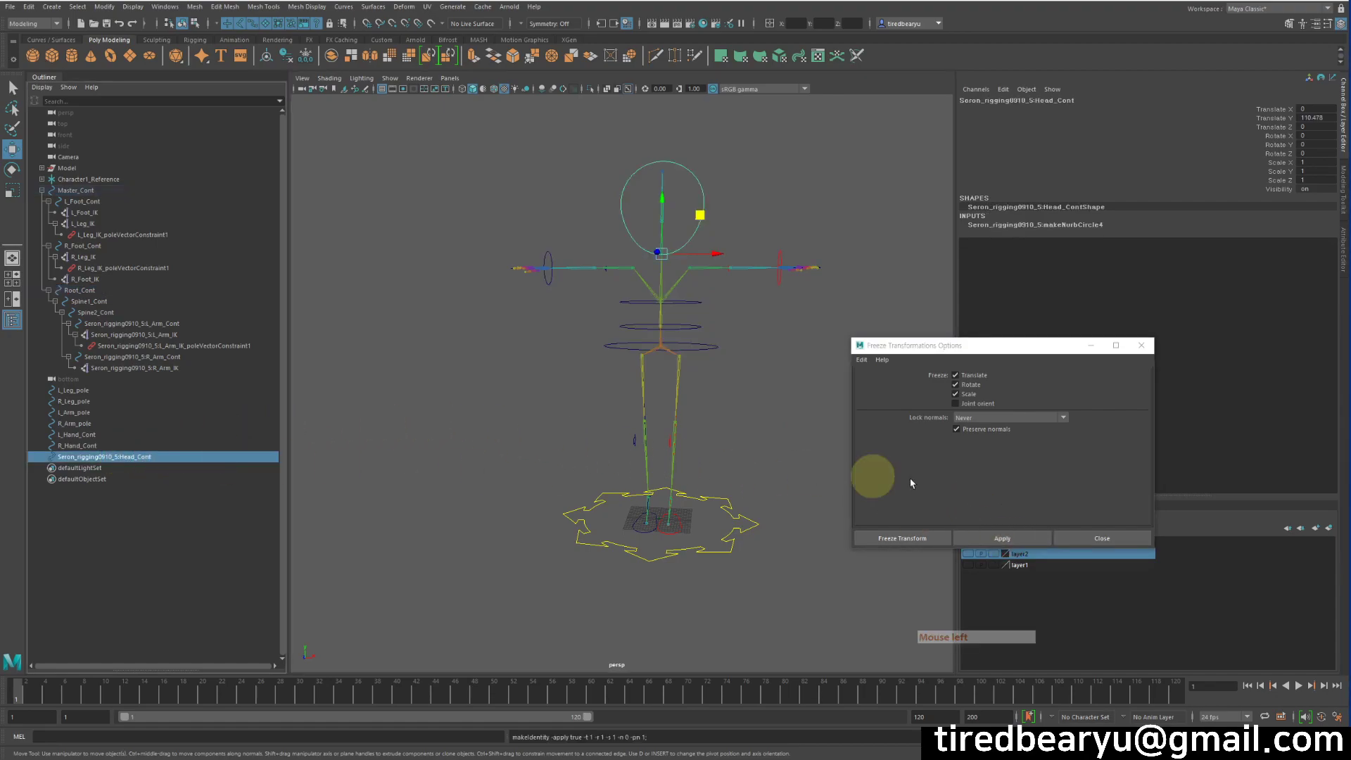
pyautogui.click(999, 532)
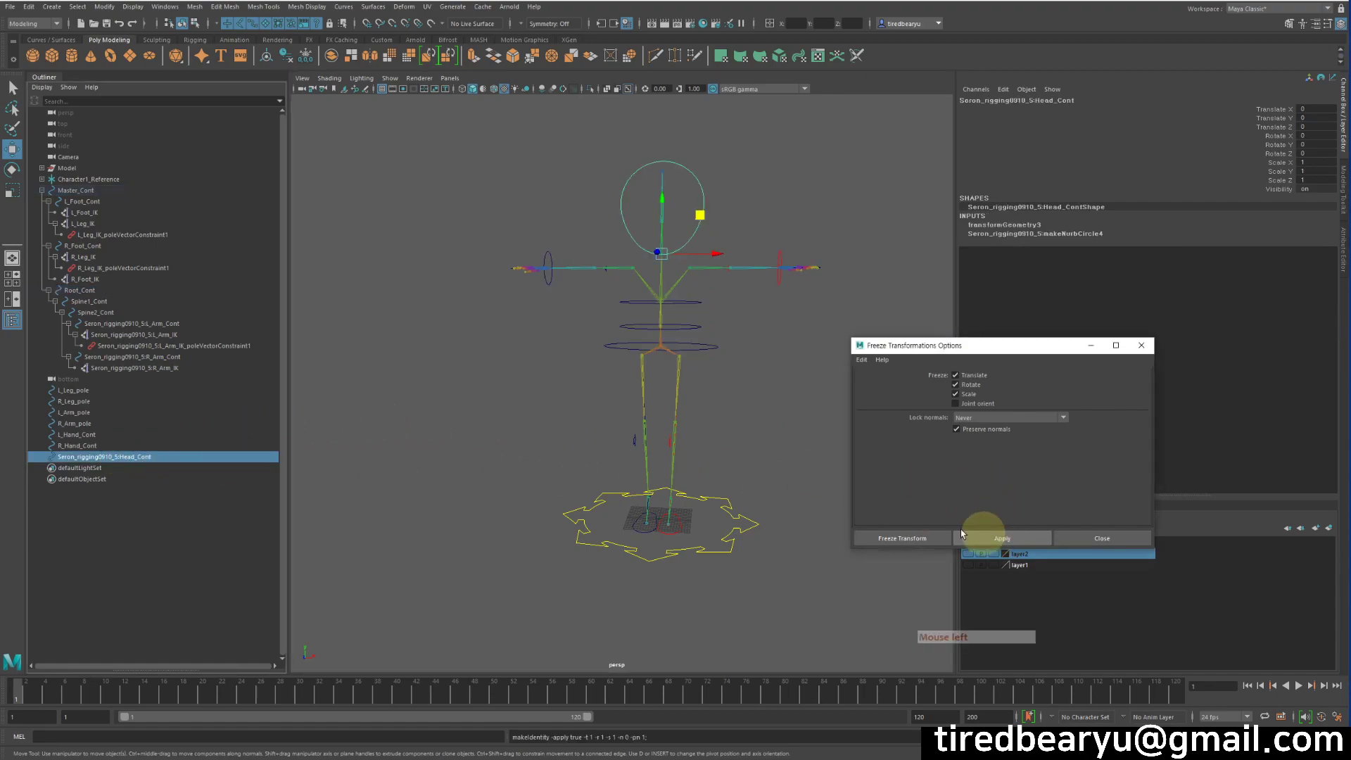
pyautogui.keyDown('ctrl'); pyautogui.click(128, 314); pyautogui.keyUp('ctrl')
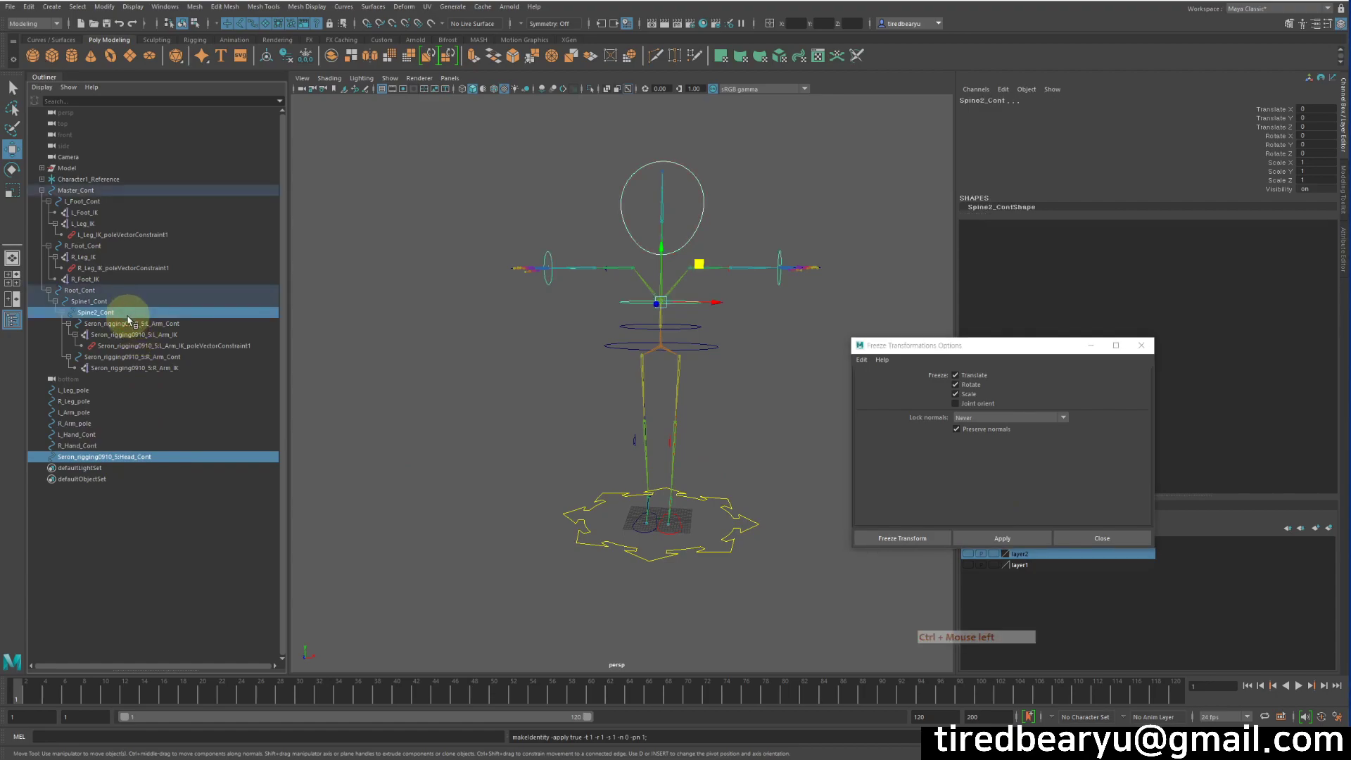
pyautogui.press('p')
pyautogui.click(753, 162)
pyautogui.moveTo(668, 176); pyautogui.dragTo(740, 224)
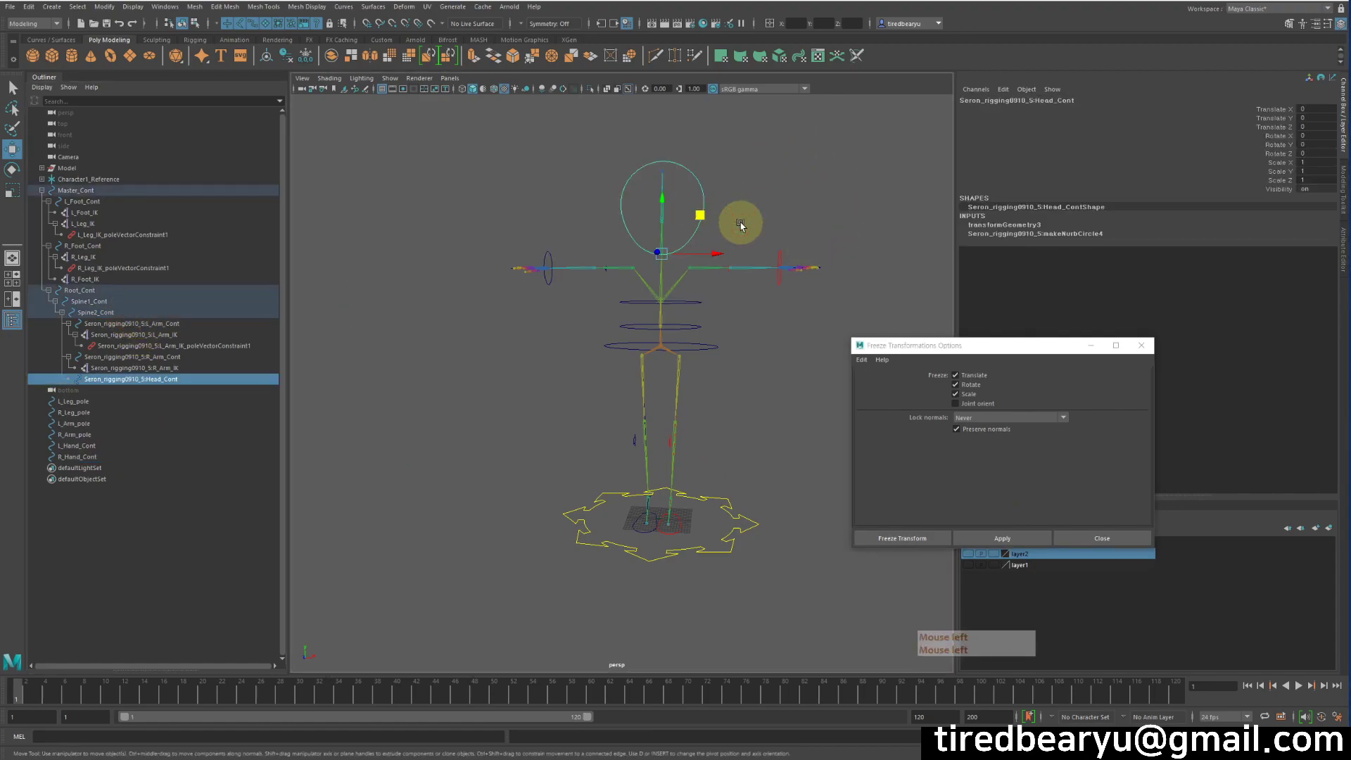
# Check the channel values of the root, spine and head controls
pyautogui.moveTo(702, 311); pyautogui.dragTo(731, 415)
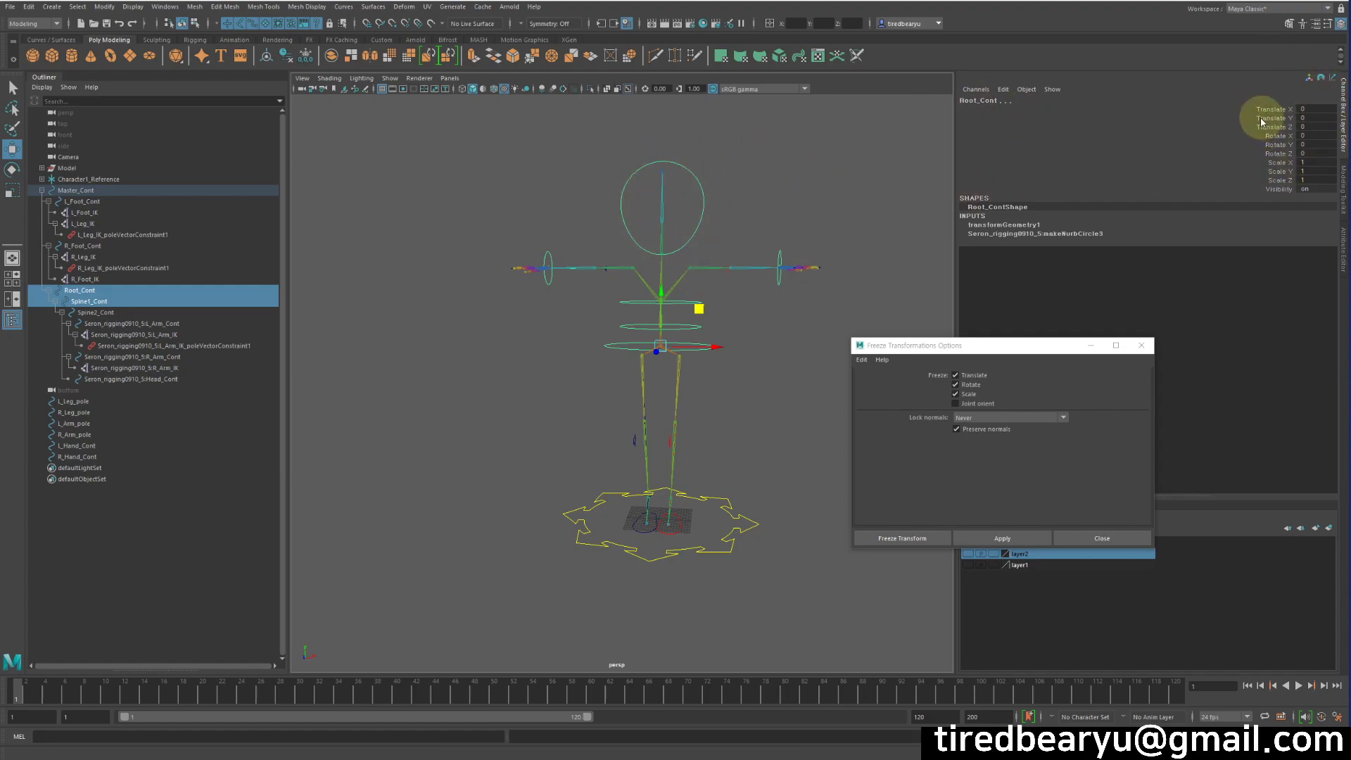
pyautogui.click(757, 389)
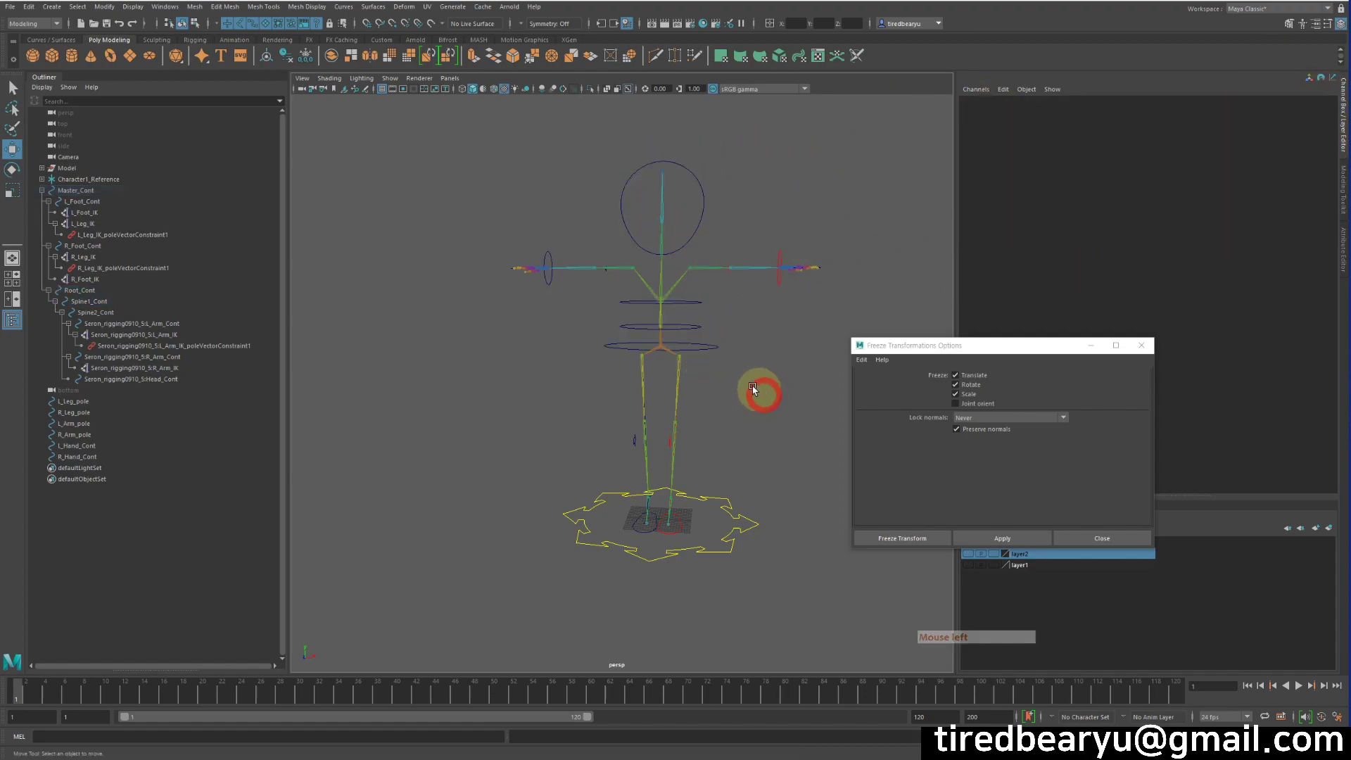
pyautogui.click(690, 335)
pyautogui.click(694, 326)
pyautogui.click(689, 302)
pyautogui.click(701, 232)
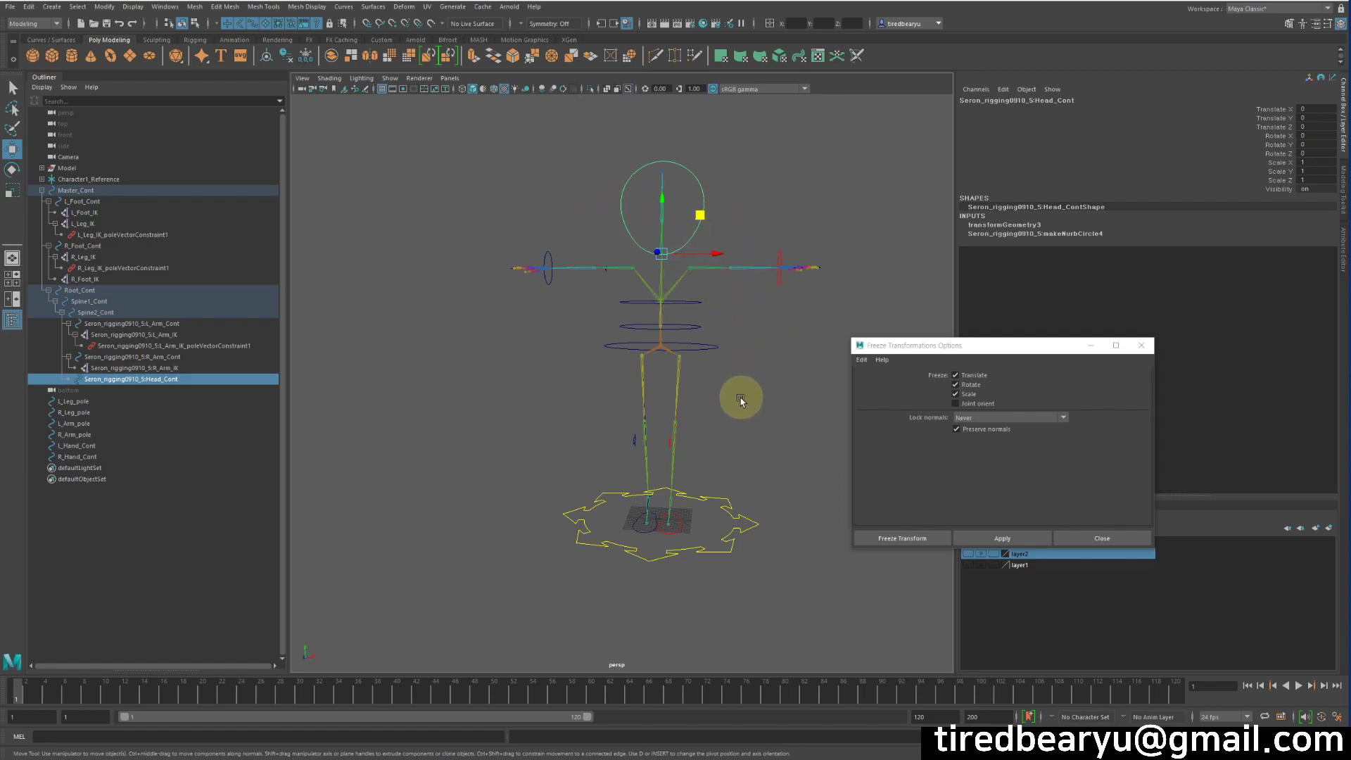
# Check the channel values of the right arm control and both foot controls
pyautogui.keyDown('alt'); pyautogui.moveTo(739, 392); pyautogui.dragTo(703, 383); pyautogui.keyUp('alt')
pyautogui.keyDown('alt'); pyautogui.moveTo(702, 383); pyautogui.dragTo(724, 326, button='right'); pyautogui.keyUp('alt')
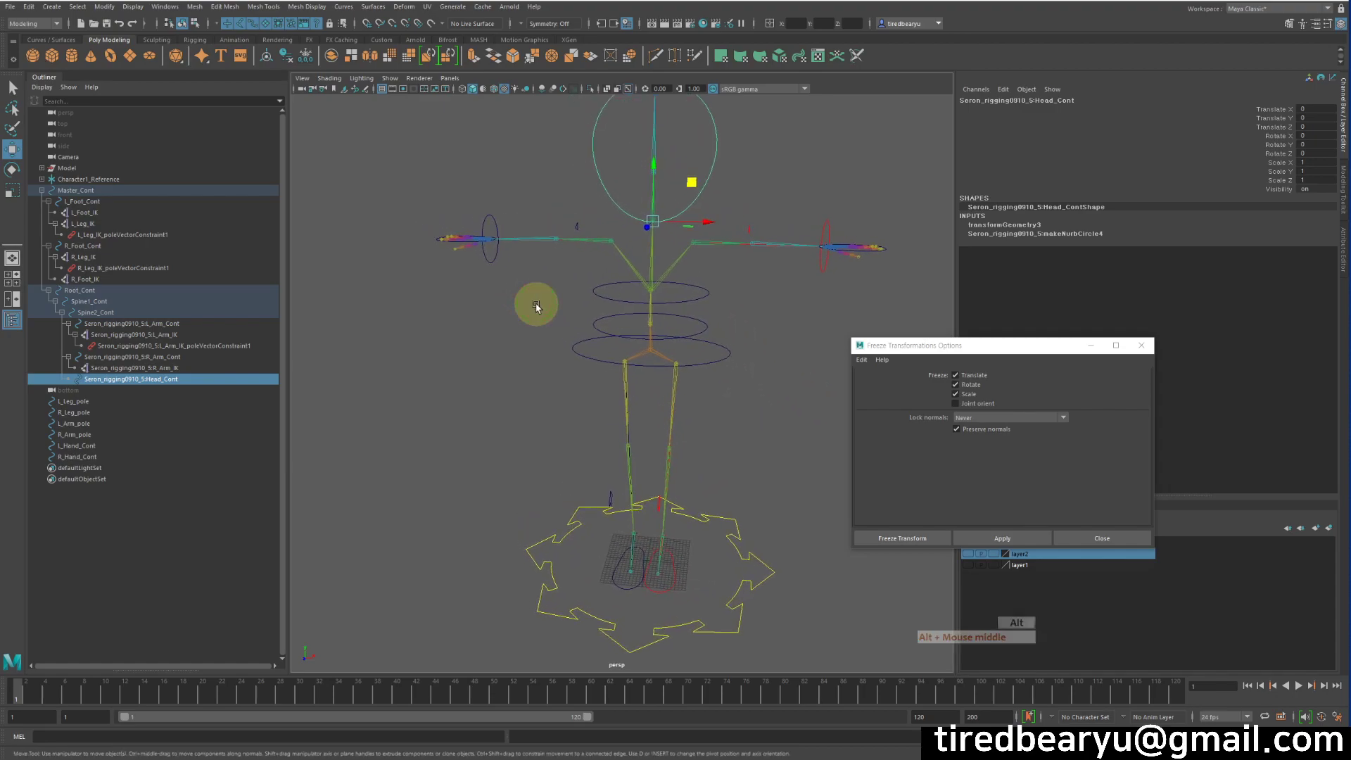
pyautogui.click(496, 280)
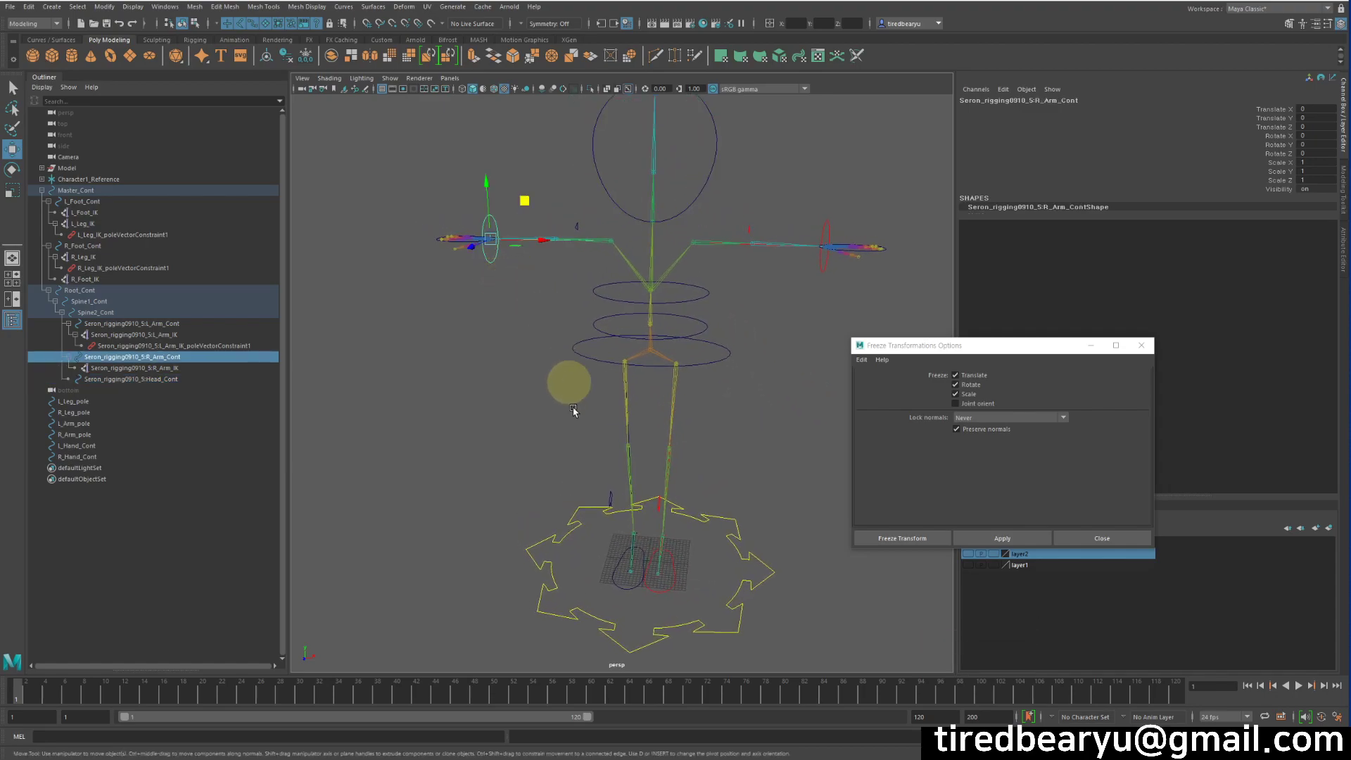
pyautogui.click(567, 522)
pyautogui.click(598, 561)
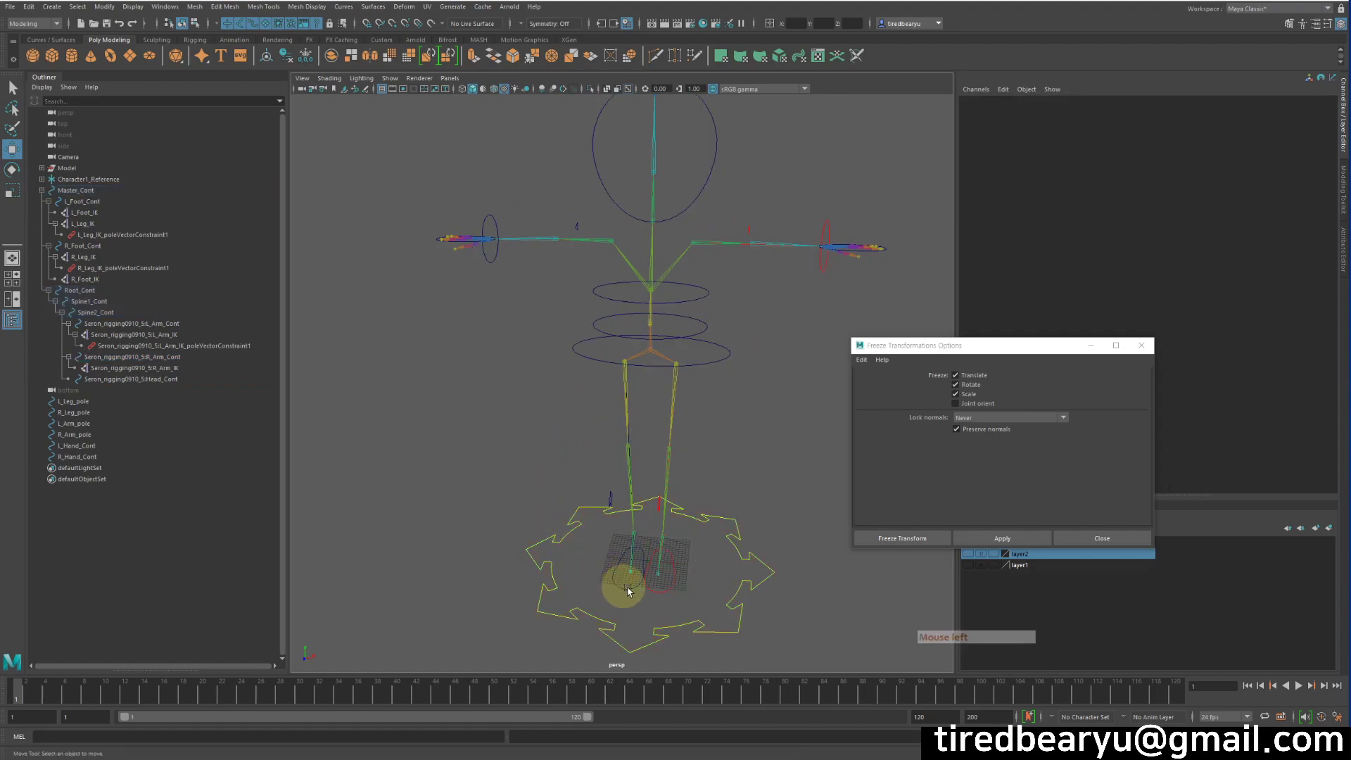
pyautogui.click(618, 567)
pyautogui.click(686, 591)
pyautogui.click(674, 575)
pyautogui.keyDown('alt'); pyautogui.moveTo(753, 453); pyautogui.dragTo(732, 413, button='middle'); pyautogui.keyUp('alt')
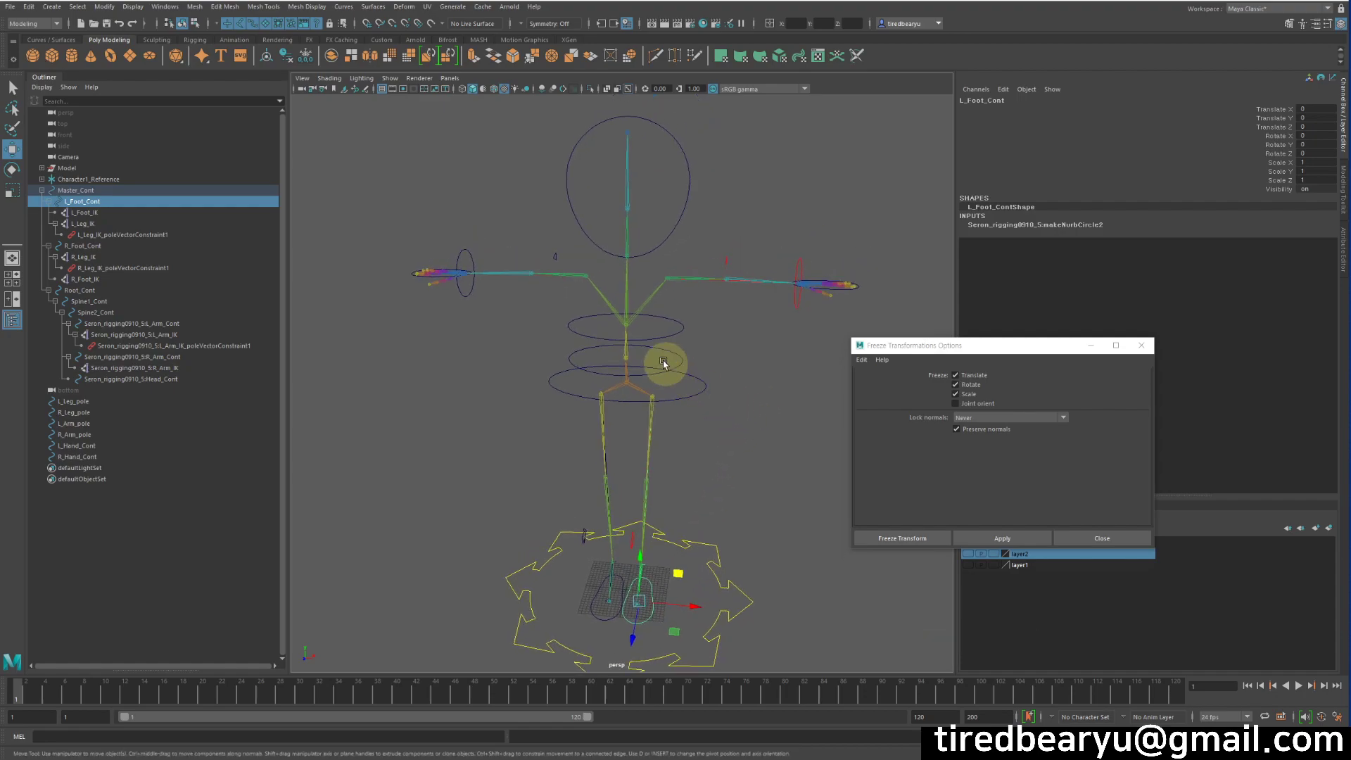
# Check Spine1_Cont and inspect the left arm IK handle's Pole Vector X, Y and Z channels
pyautogui.click(686, 368)
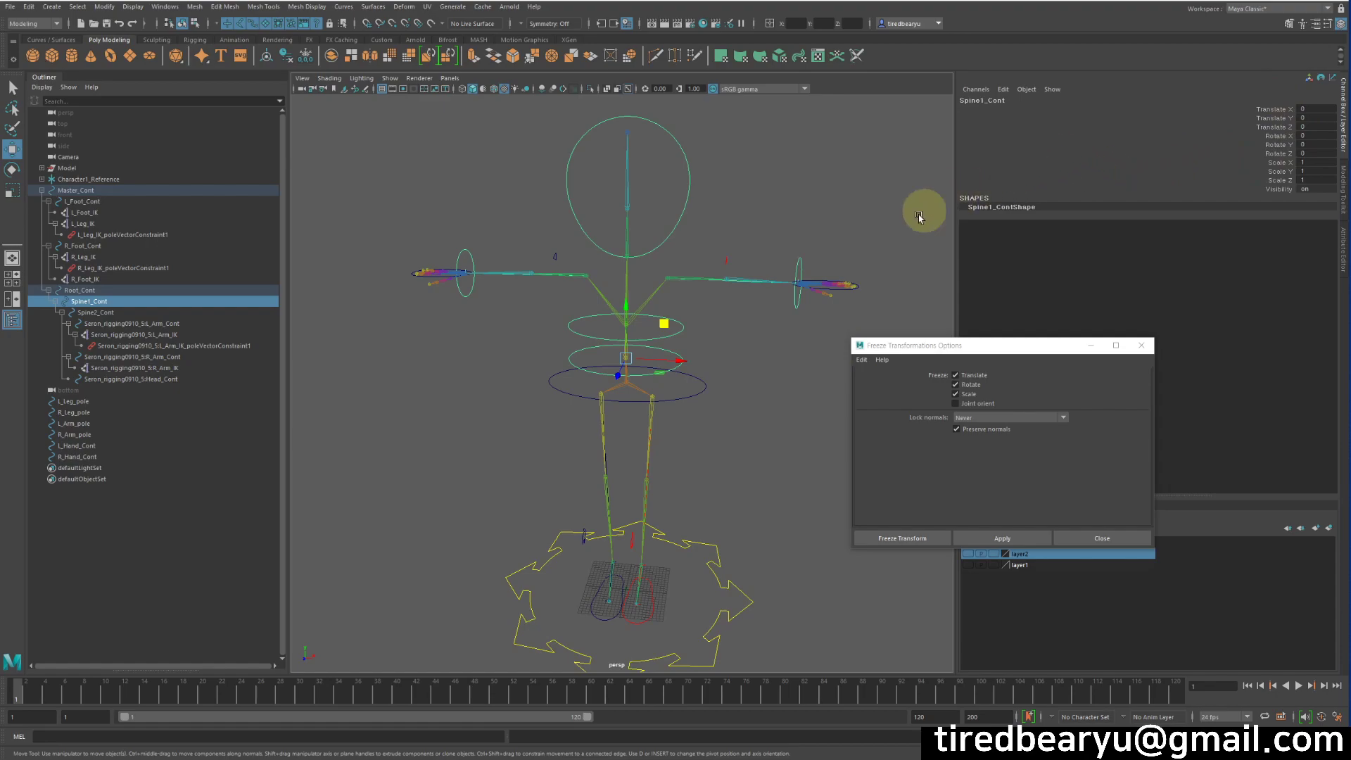
pyautogui.click(746, 281)
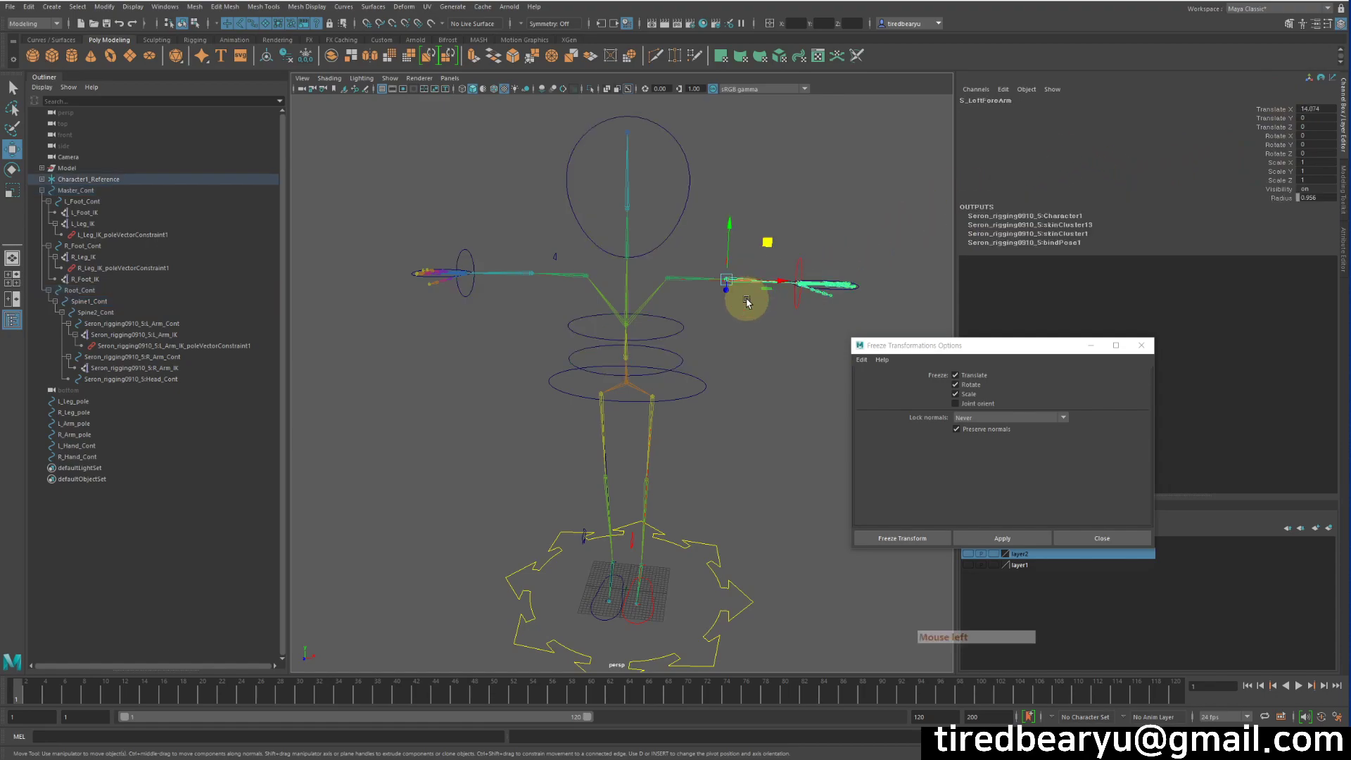
pyautogui.click(812, 313)
pyautogui.click(794, 285)
pyautogui.moveTo(1272, 198); pyautogui.dragTo(1275, 218)
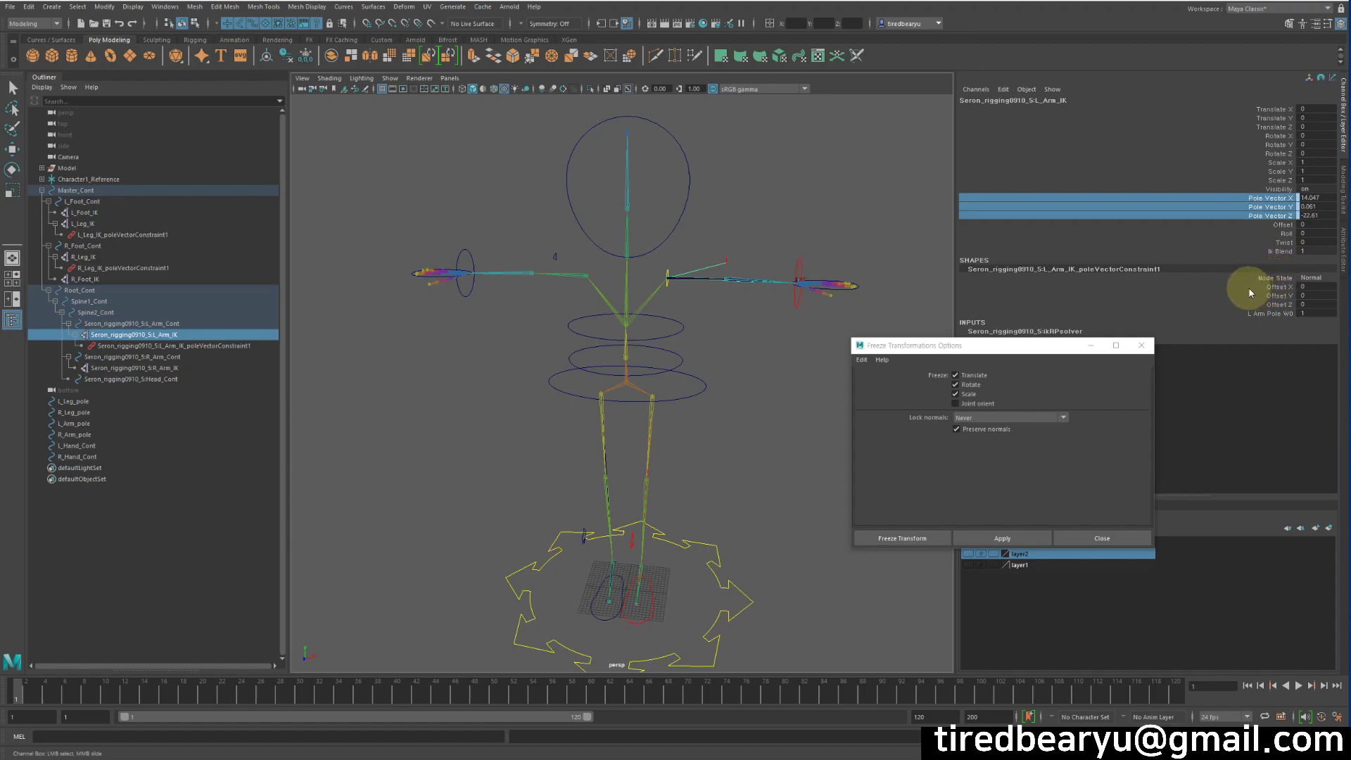
# Test L_Arm_pole by moving it freely twice, undoing each move
pyautogui.moveTo(701, 247); pyautogui.dragTo(750, 273)
pyautogui.press('w')
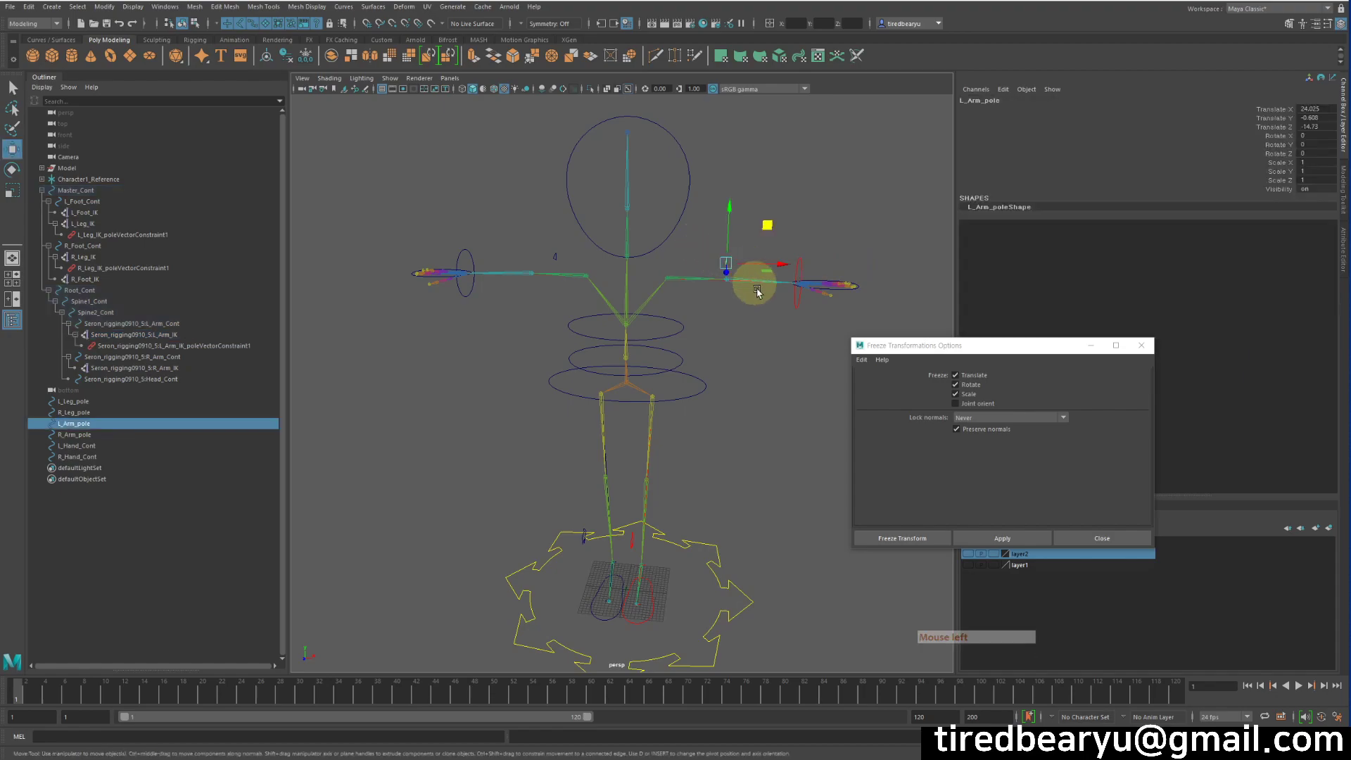
pyautogui.moveTo(766, 341); pyautogui.dragTo(790, 325, button='middle')
pyautogui.press('z')
pyautogui.moveTo(775, 383); pyautogui.dragTo(795, 329, button='middle')
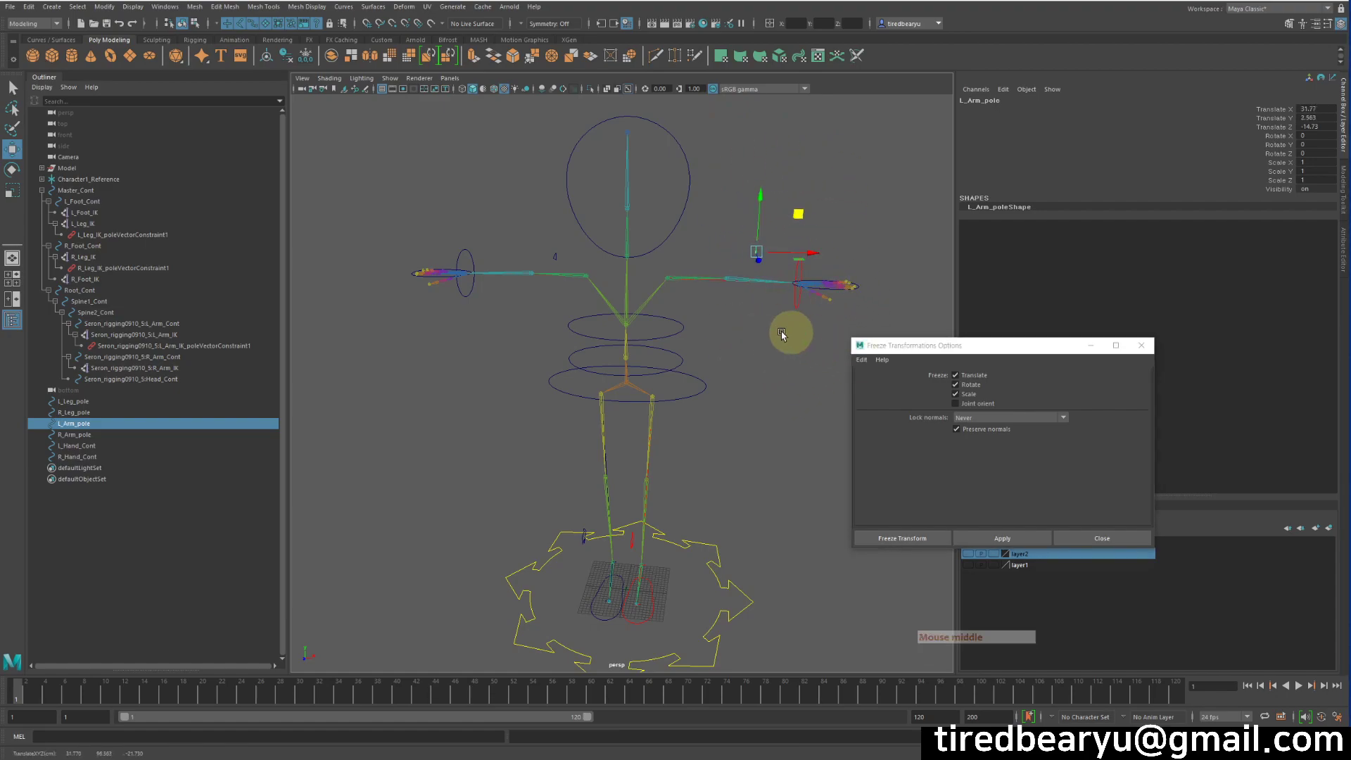
pyautogui.press('z')
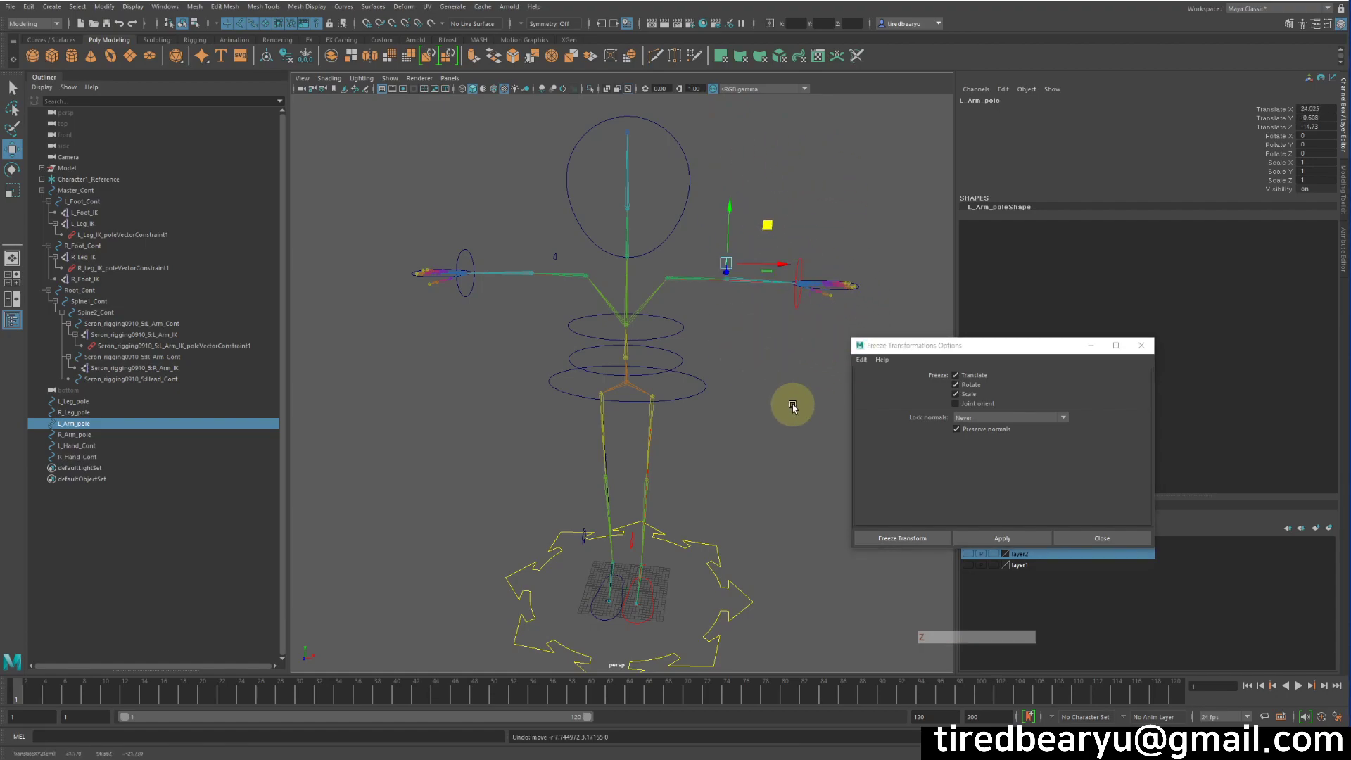
# Try deleting constraints by type on L_Arm_pole, check the left arm IK handle, and undo the deletion
pyautogui.click(30, 7)
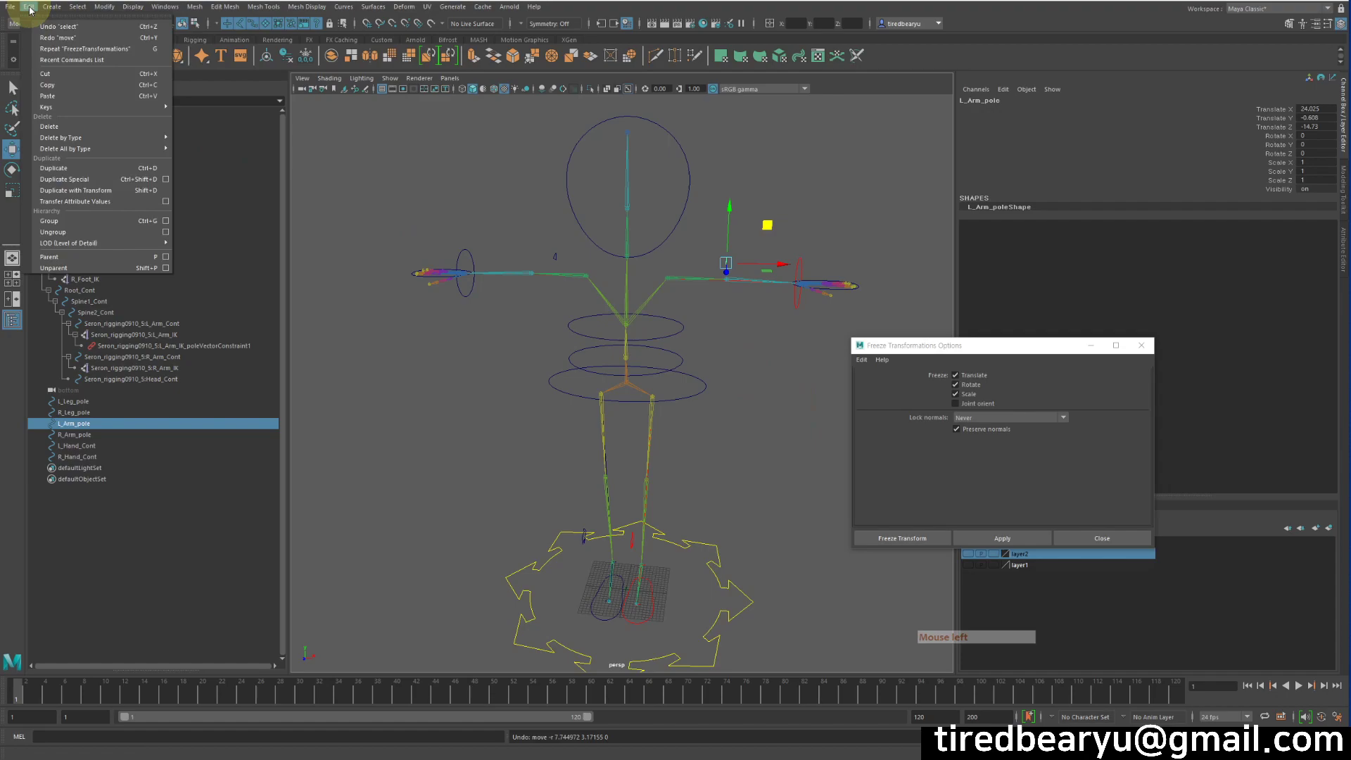
pyautogui.moveTo(78, 140)
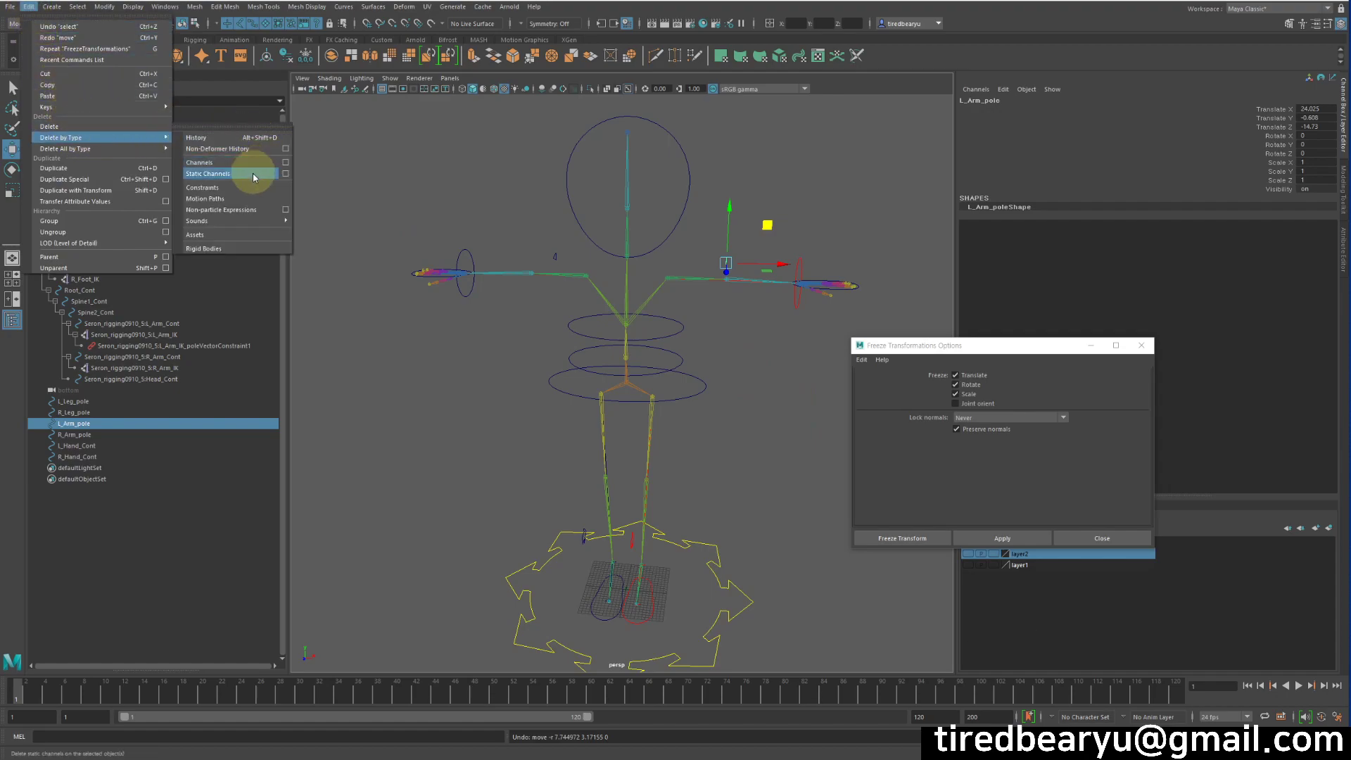
pyautogui.click(216, 188)
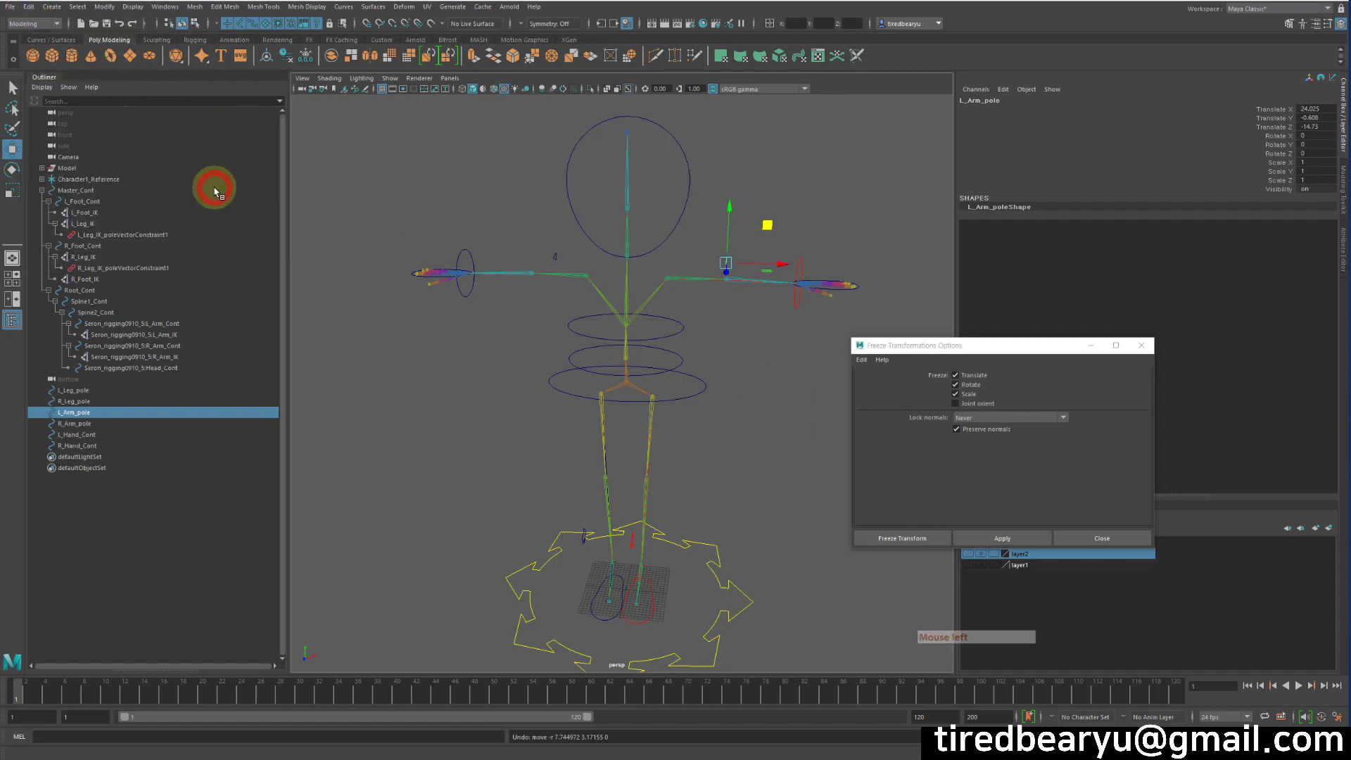
pyautogui.moveTo(758, 394)
pyautogui.mouseDown(button='middle')
pyautogui.moveTo(767, 280)
pyautogui.moveTo(809, 277)
pyautogui.moveTo(708, 406)
pyautogui.moveTo(869, 352)
pyautogui.moveTo(769, 377)
pyautogui.mouseUp(button='middle')
pyautogui.moveTo(809, 330); pyautogui.dragTo(772, 220)
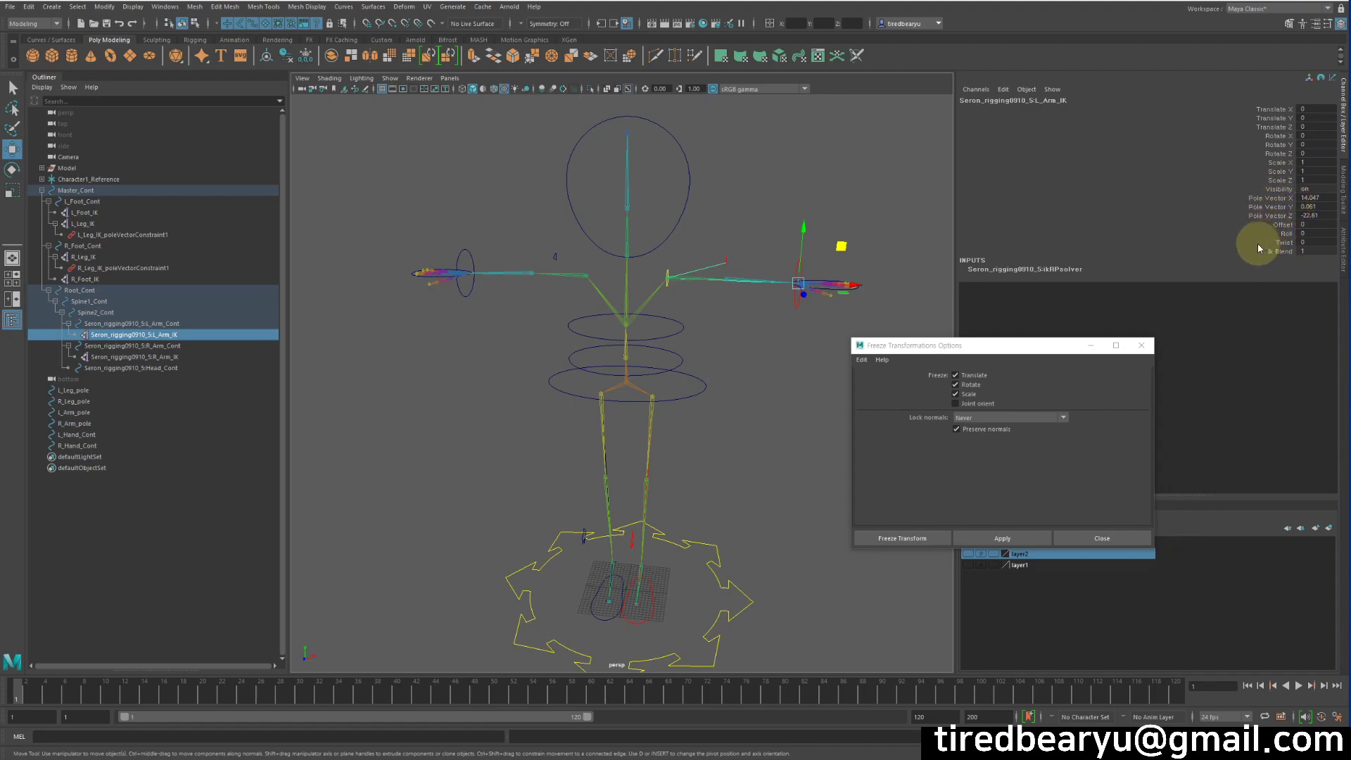
pyautogui.hotkey('ctrl', 'z')
pyautogui.hotkey('ctrl', 'z')
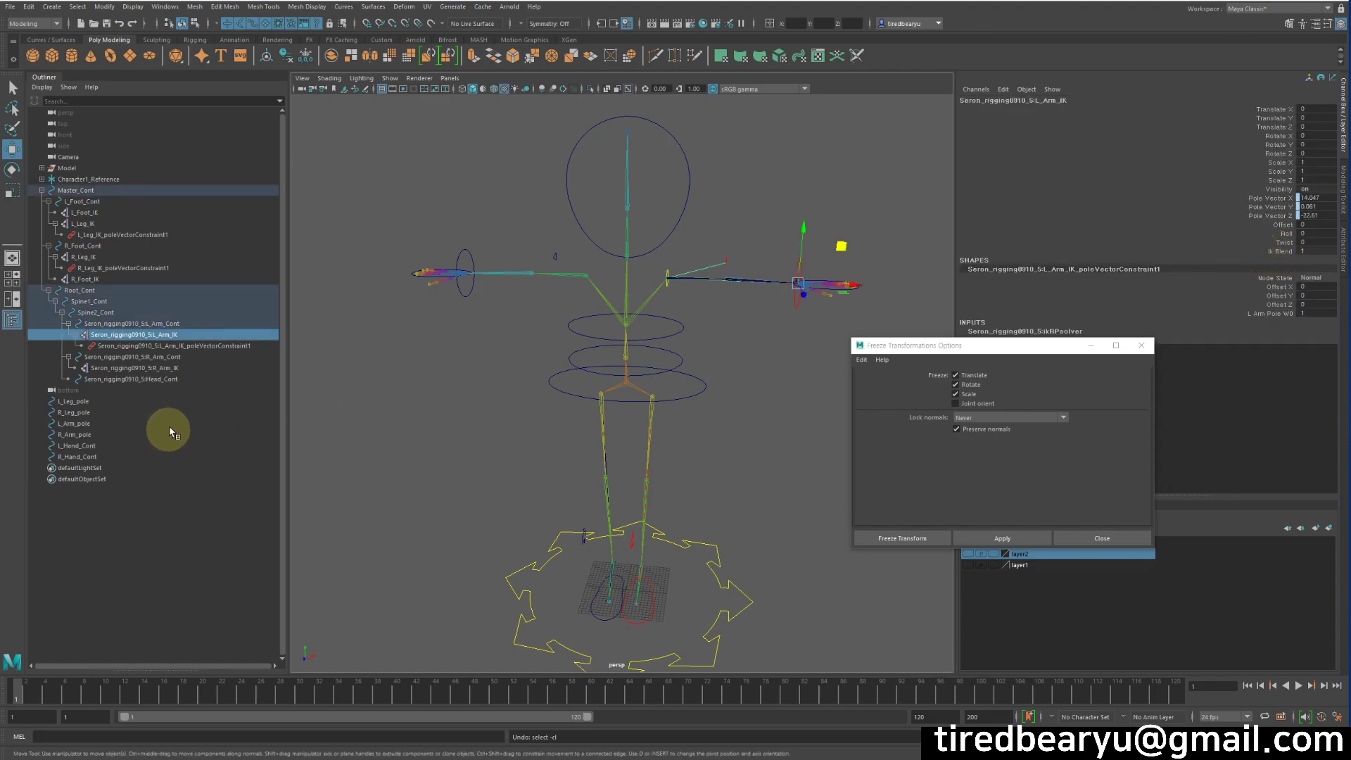
# Delete the left arm IK handle's pole vector constraint, then test-move L_Arm_pole and undo the move
pyautogui.click(187, 346)
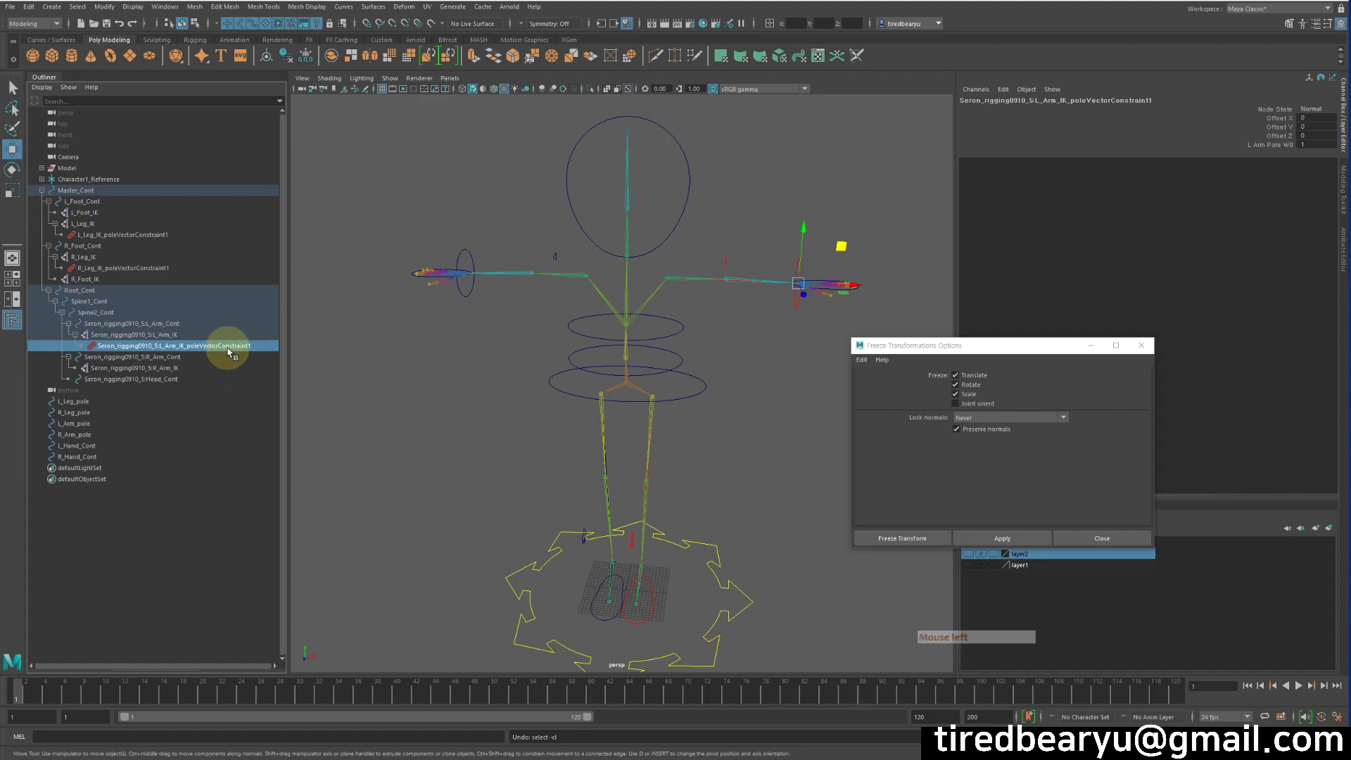
pyautogui.press('Delete')
pyautogui.click(726, 263)
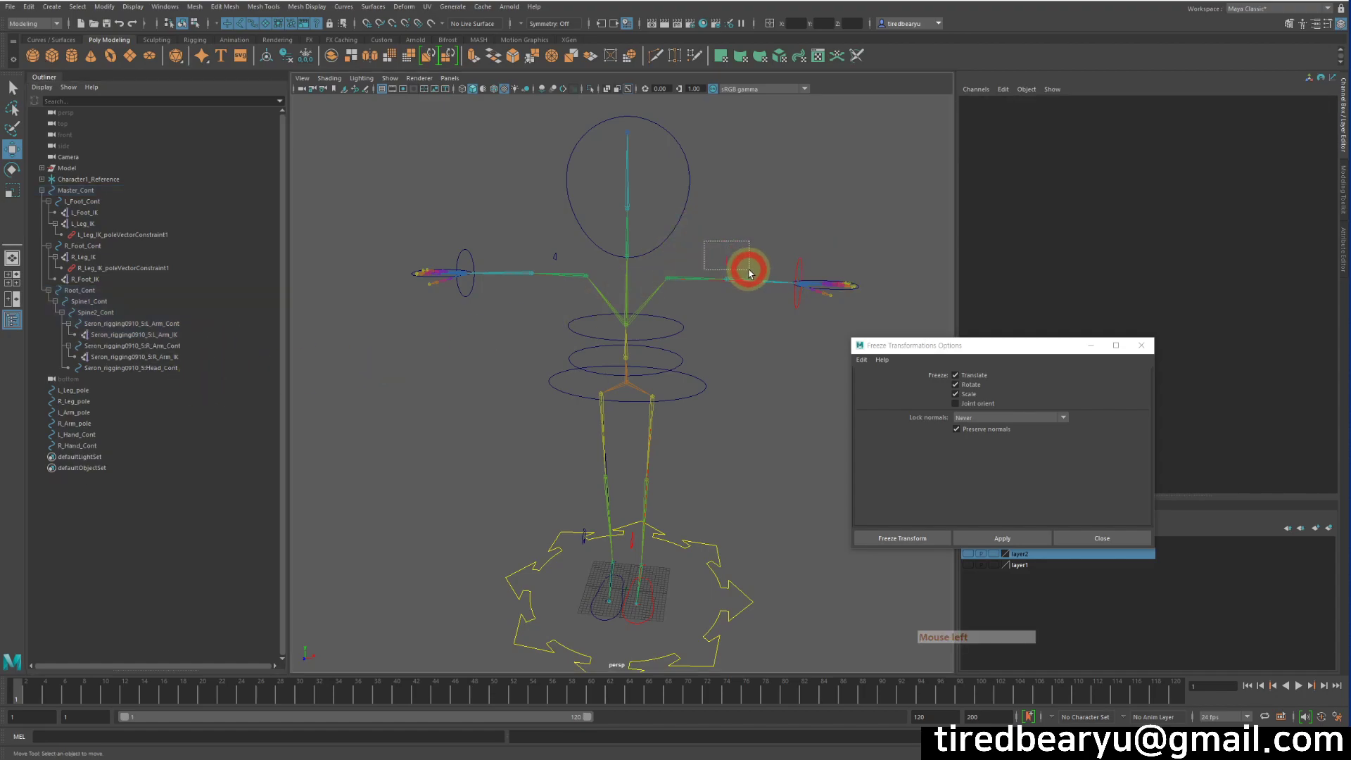
pyautogui.moveTo(725, 359); pyautogui.dragTo(835, 217, button='middle')
pyautogui.hotkey('ctrl', 'z')
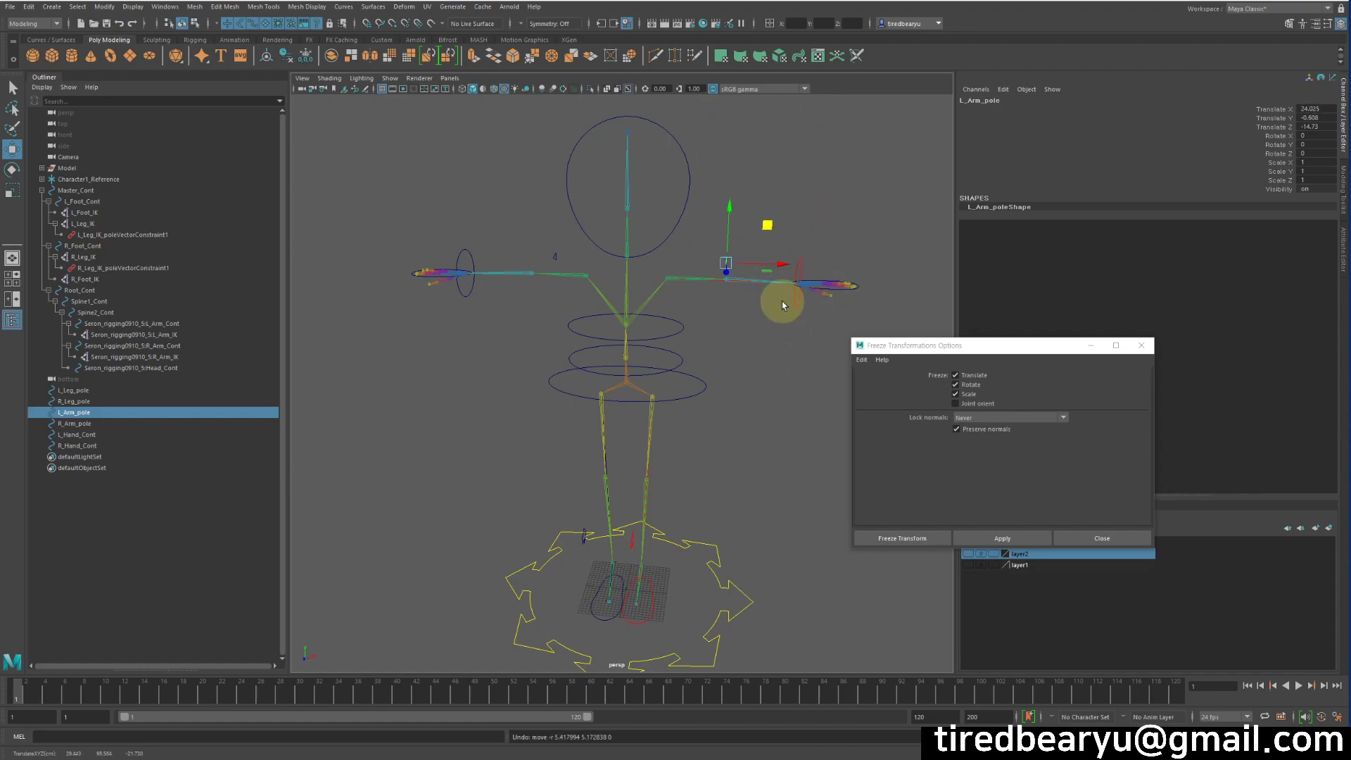
# Freeze L_Arm_pole's transformations and check its channel values
pyautogui.click(711, 204)
pyautogui.click(727, 256)
pyautogui.click(1002, 539)
pyautogui.click(724, 248)
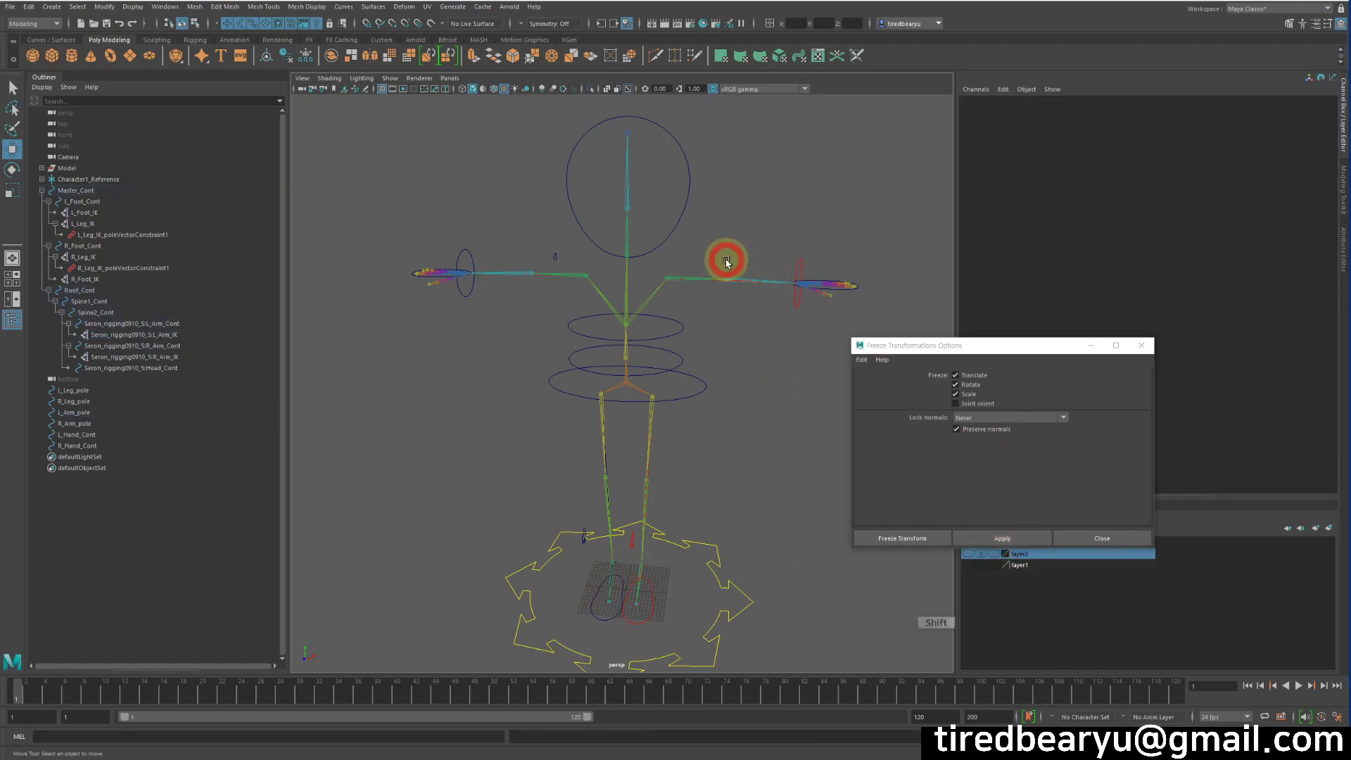
pyautogui.keyDown('shift'); pyautogui.click(727, 263); pyautogui.keyUp('shift')
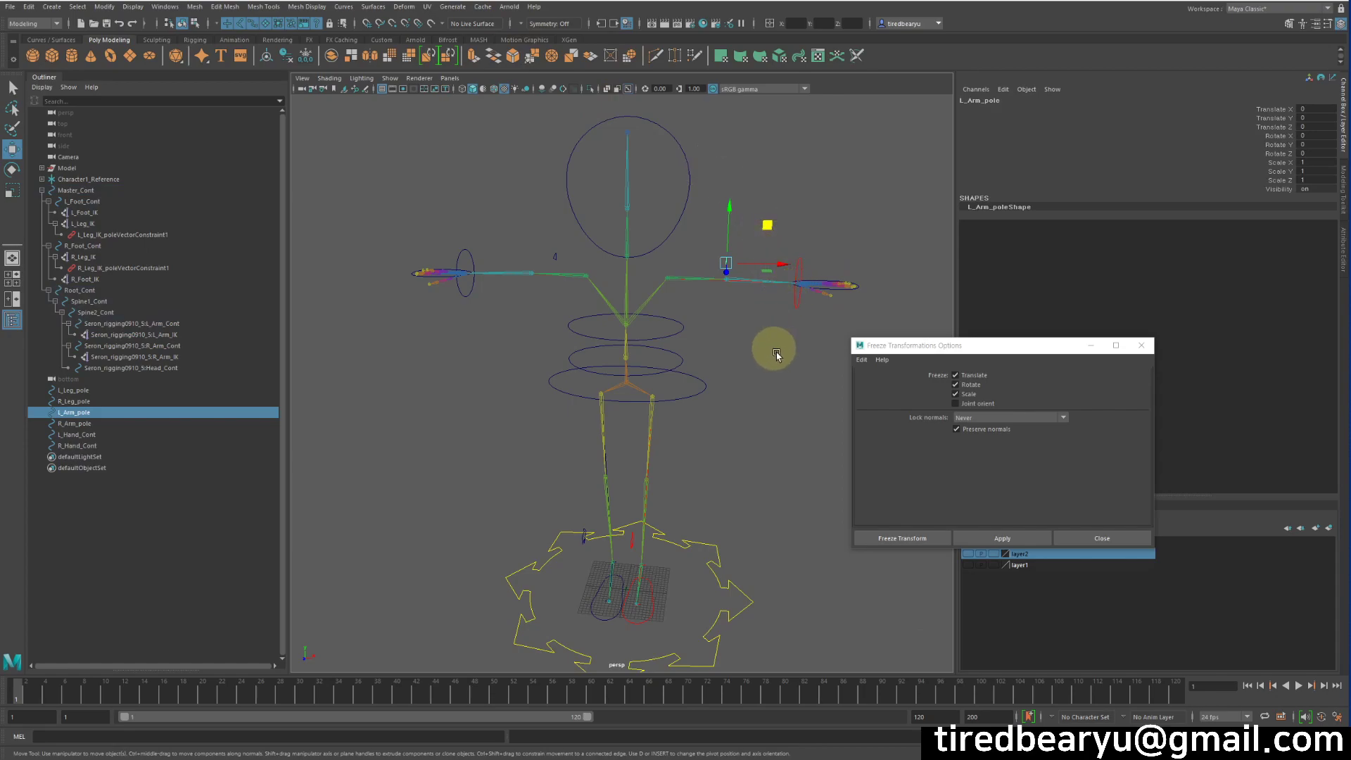
# Switch to the Rigging menu set and try a pole vector constraint with the left arm IK handle selected before L_Arm_pole
pyautogui.click(810, 304)
pyautogui.moveTo(763, 255); pyautogui.dragTo(825, 316)
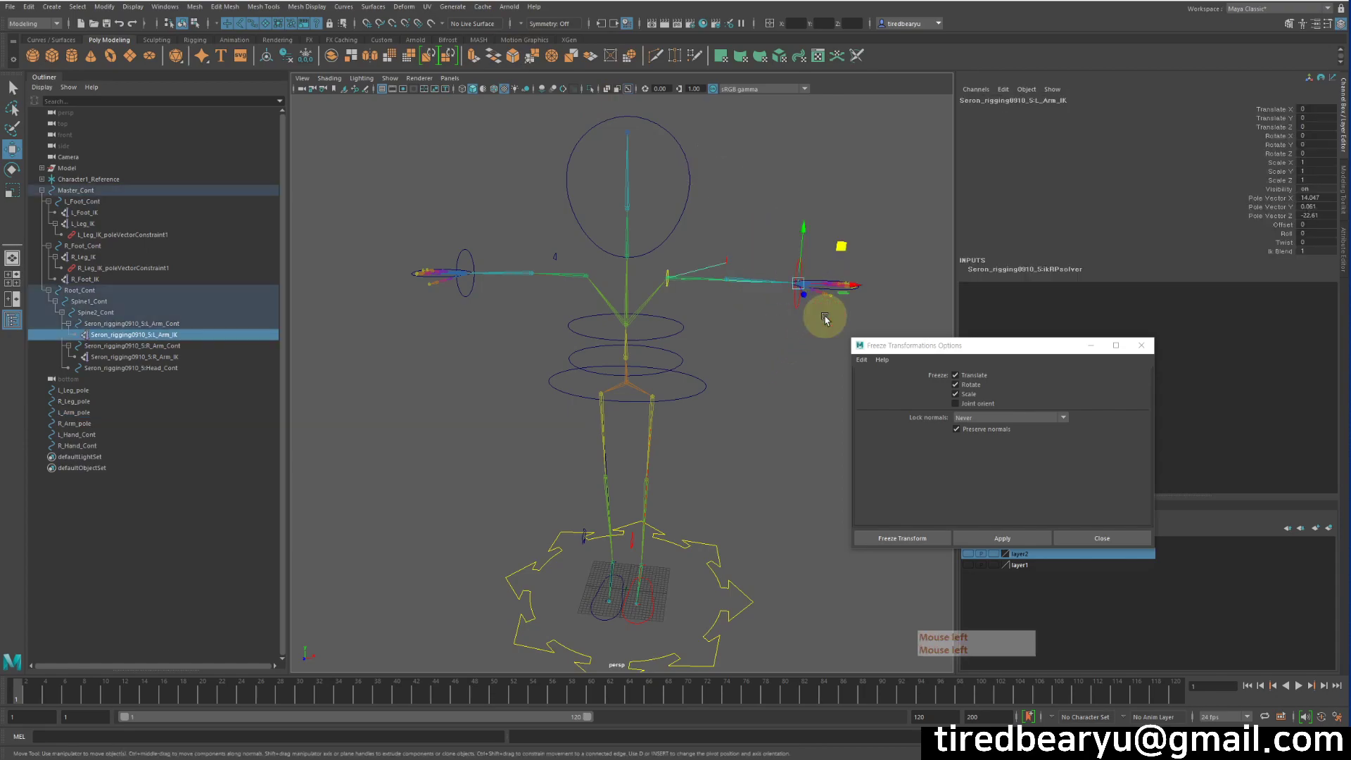
pyautogui.keyDown('shift'); pyautogui.click(729, 254); pyautogui.keyUp('shift')
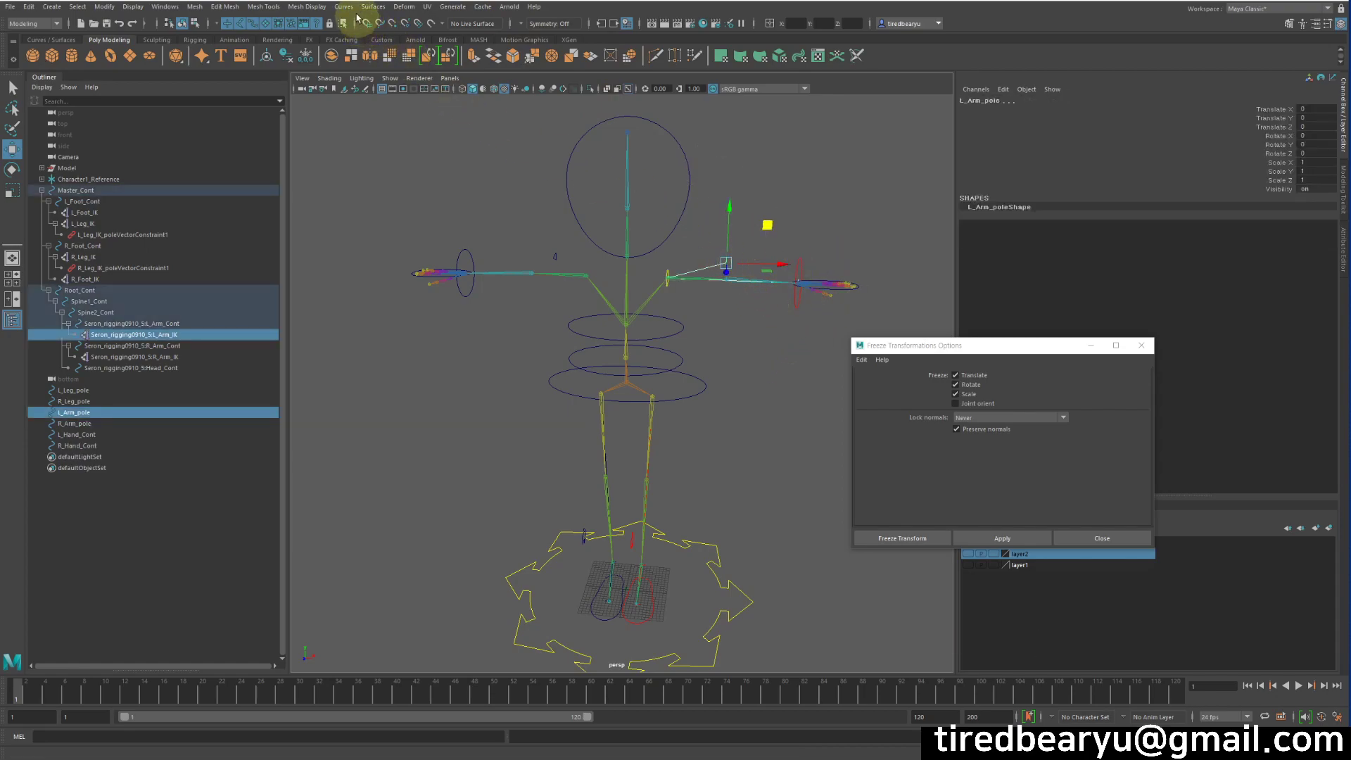
pyautogui.click(451, 9)
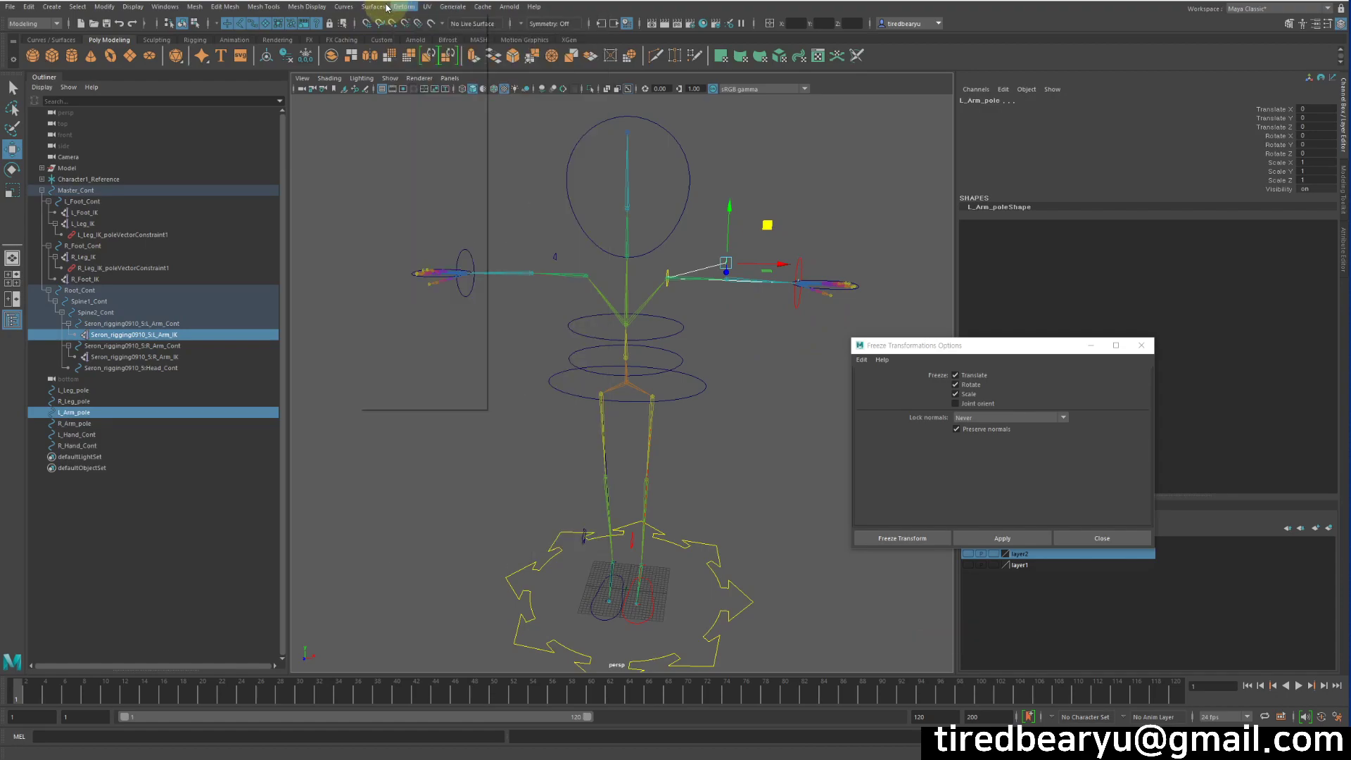
pyautogui.click(278, 8)
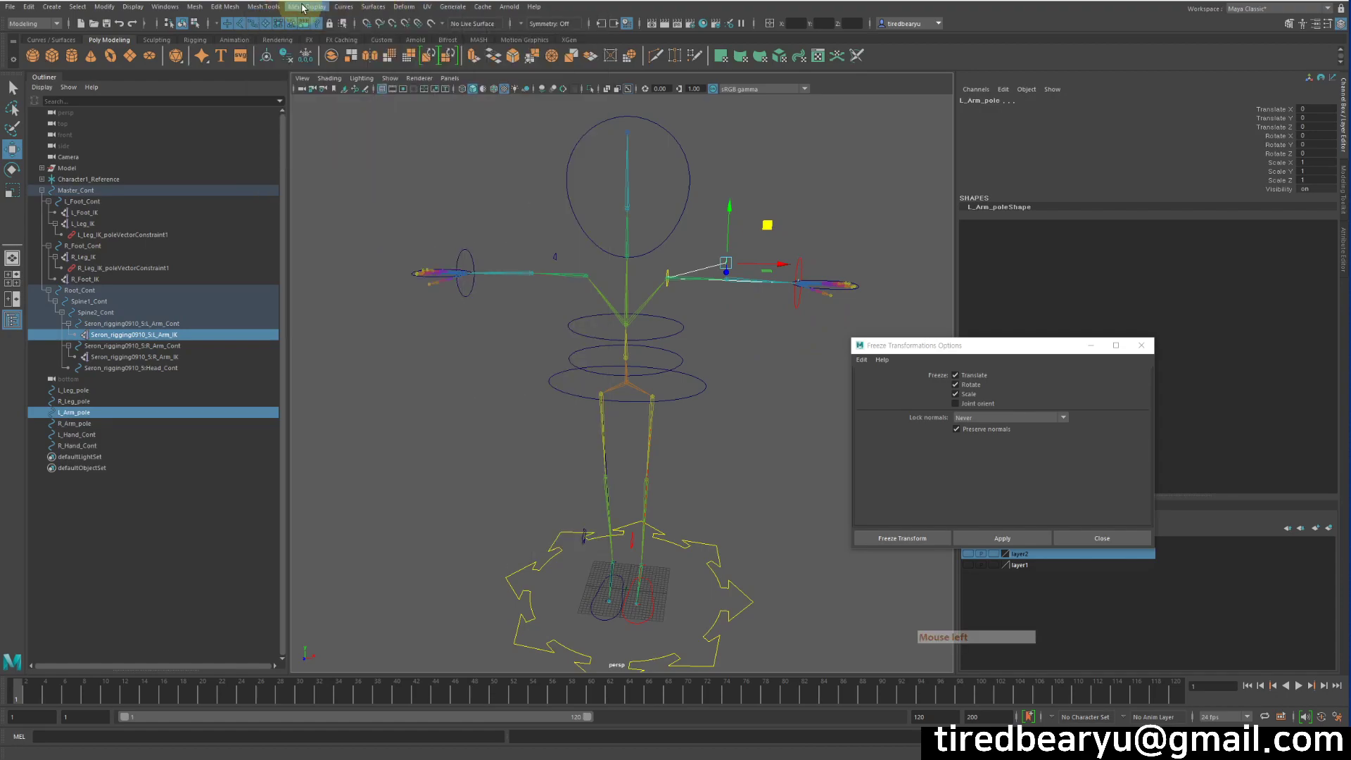
pyautogui.click(10, 30)
pyautogui.click(26, 41)
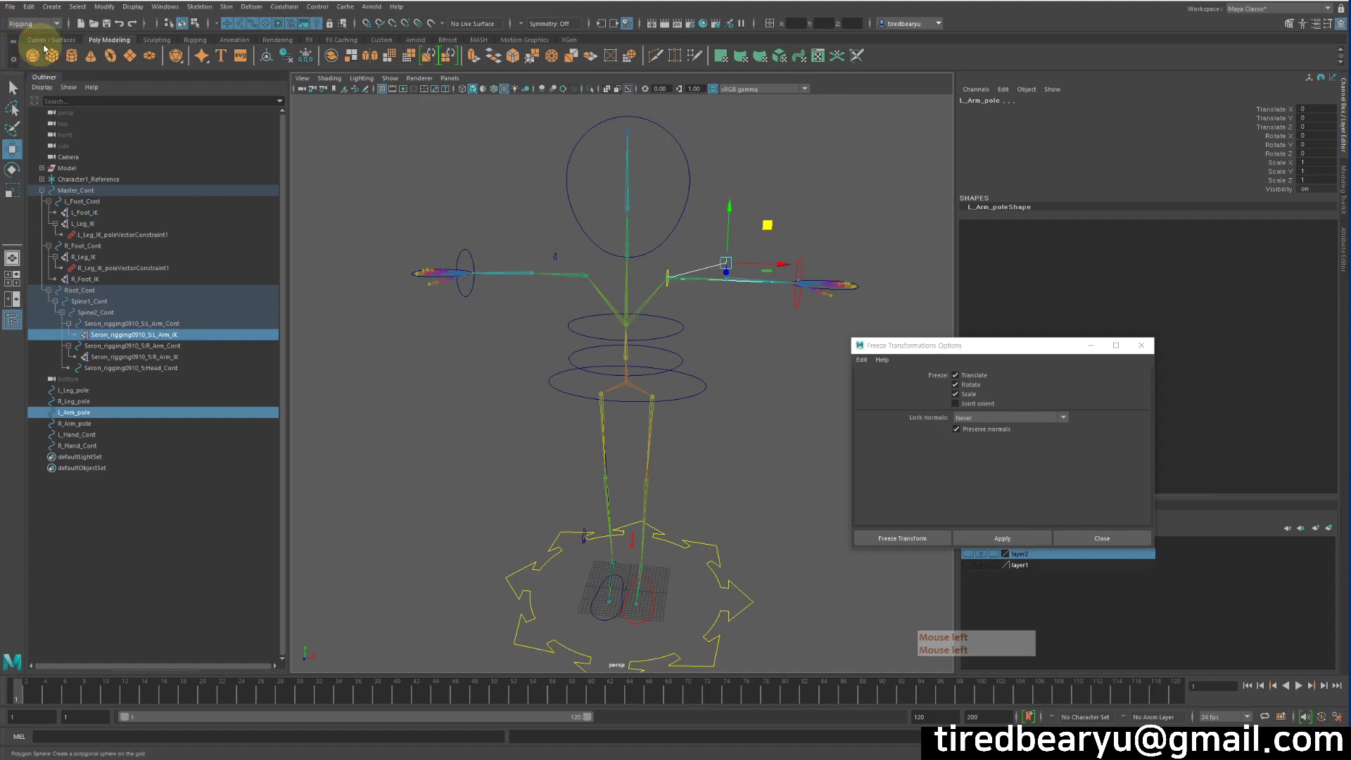
pyautogui.click(283, 6)
pyautogui.click(331, 90)
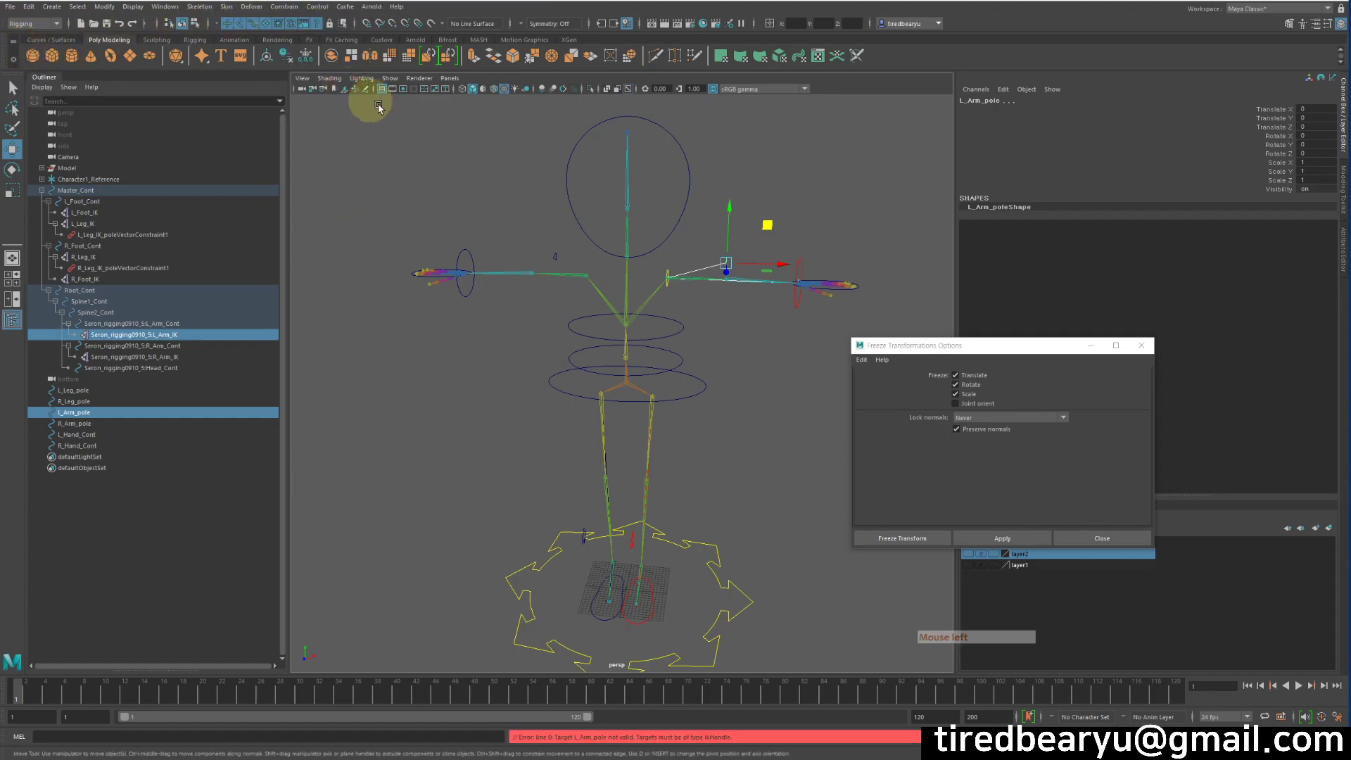
# Reapply the pole vector constraint from L_Arm_pole to the left arm IK handle, selecting the pole control first
pyautogui.click(804, 217)
pyautogui.click(726, 261)
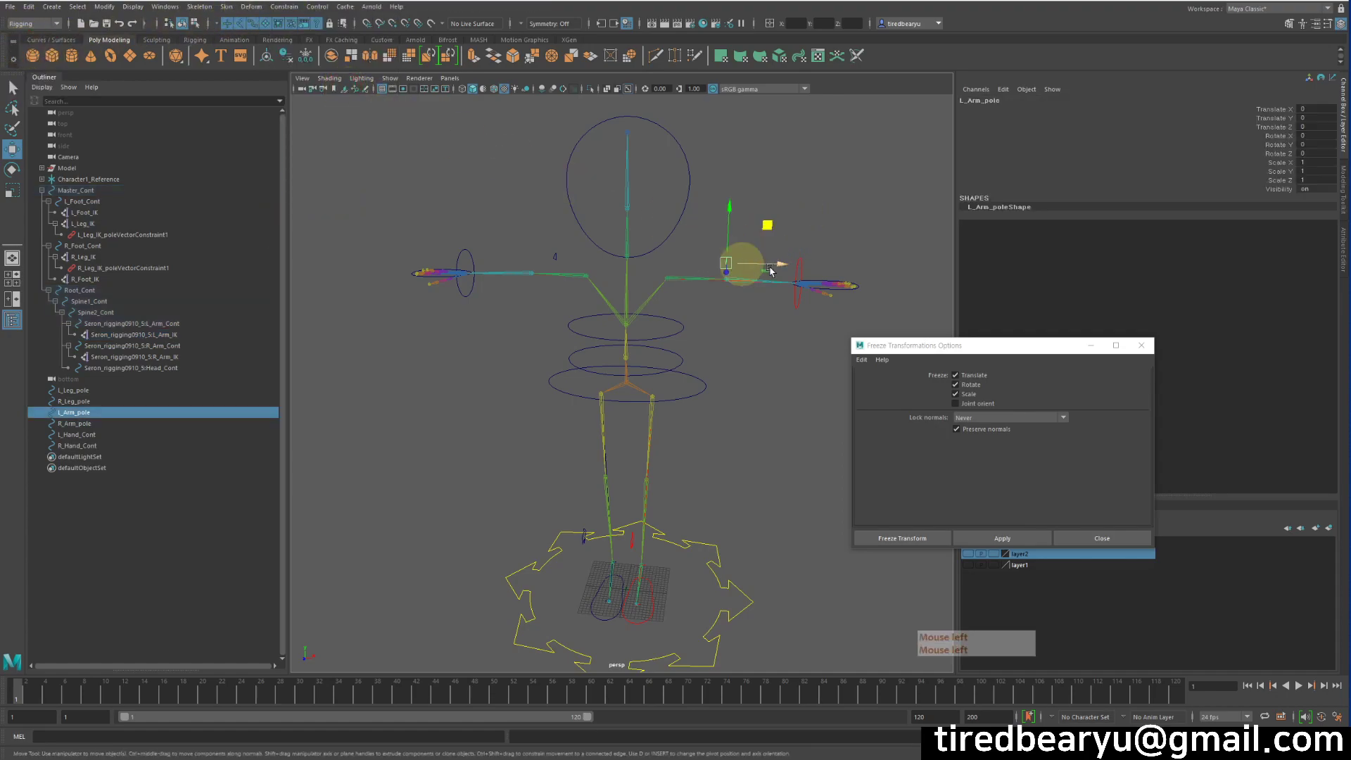
pyautogui.press('q')
pyautogui.keyDown('shift'); pyautogui.moveTo(777, 246); pyautogui.dragTo(820, 305); pyautogui.keyUp('shift')
pyautogui.press('g')
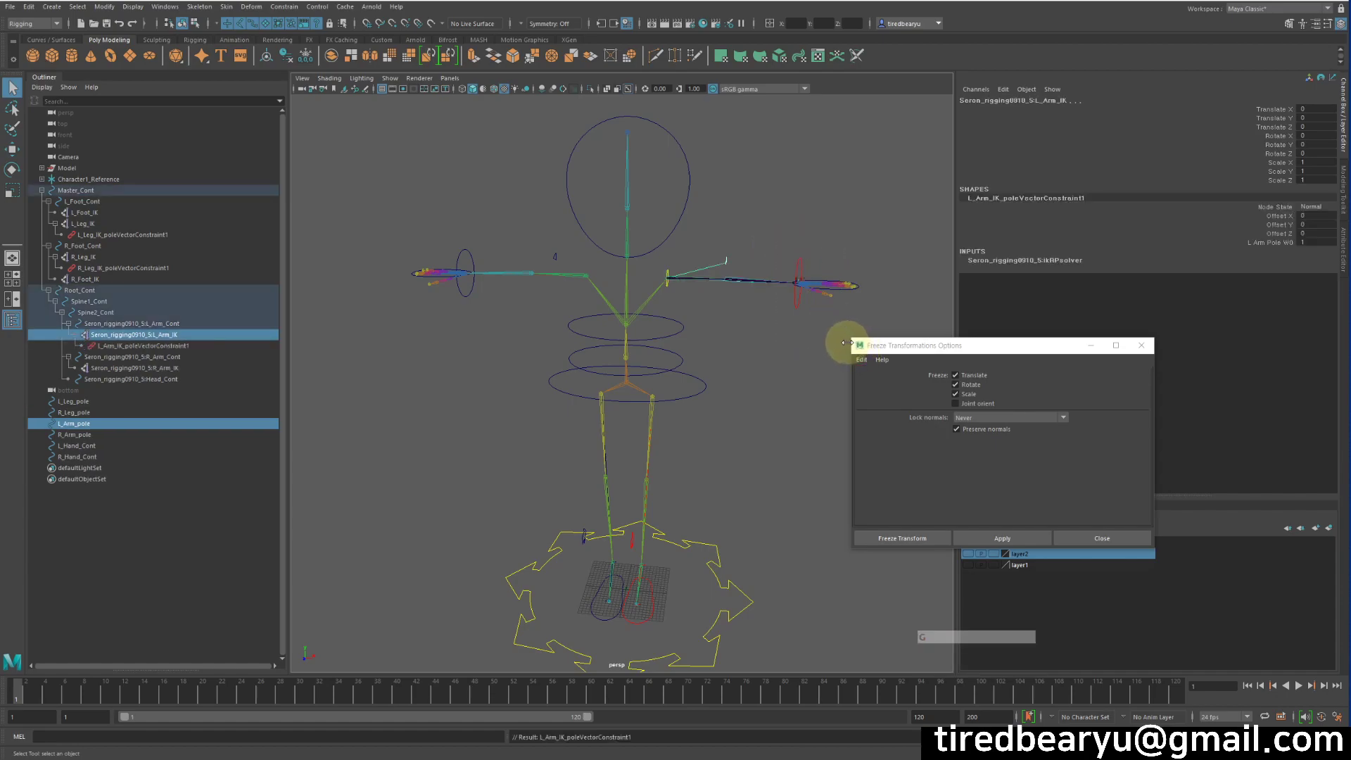
# Check the channel values of L_Arm_pole and the pole vector channels of the left arm IK handle
pyautogui.click(735, 264)
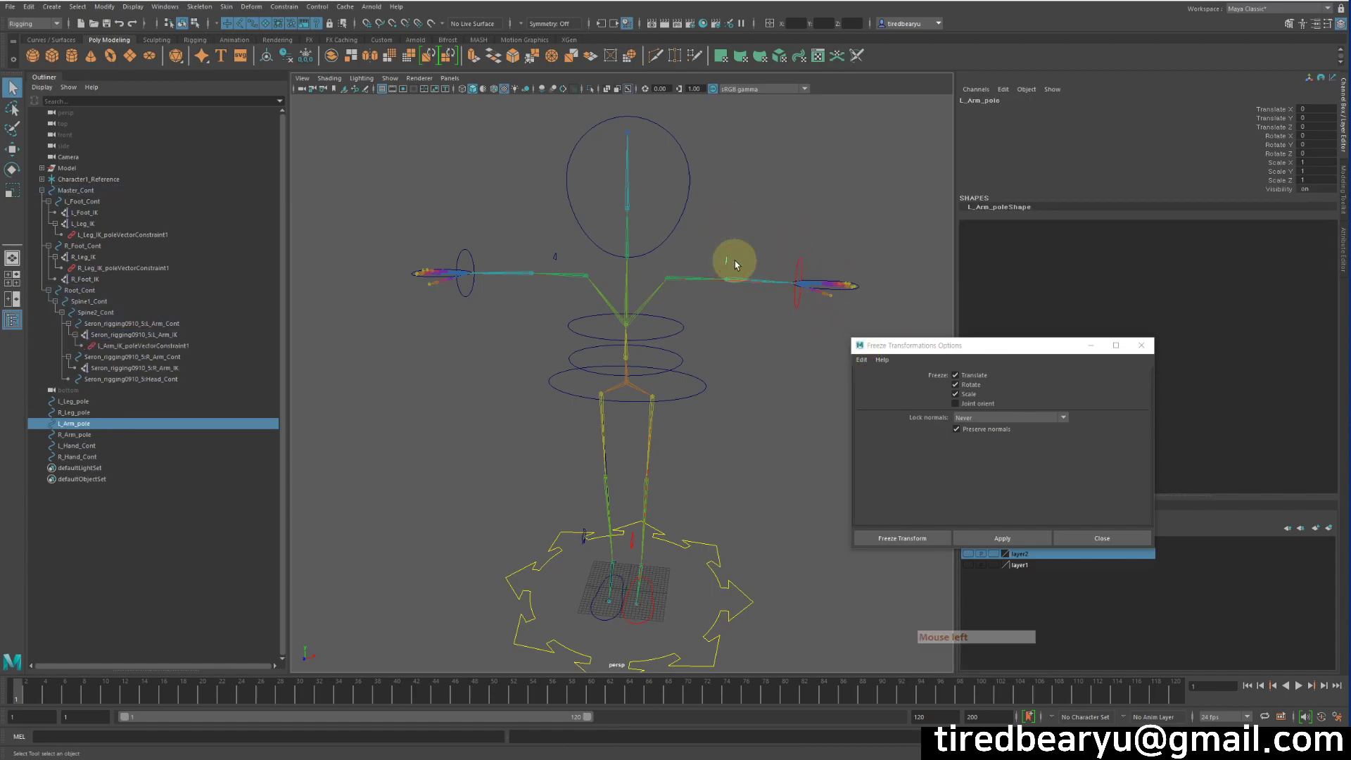
pyautogui.press('w')
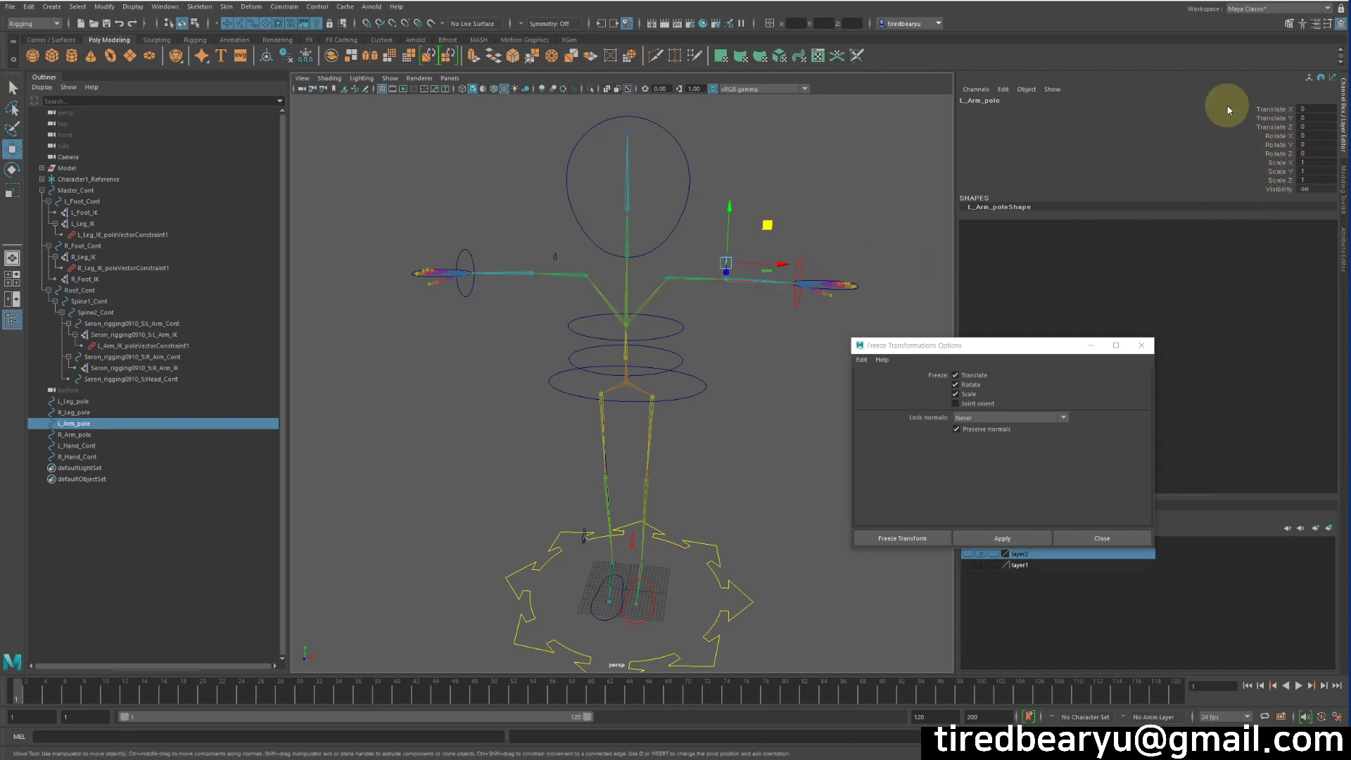
pyautogui.click(731, 354)
pyautogui.click(735, 265)
pyautogui.moveTo(820, 331); pyautogui.dragTo(764, 248)
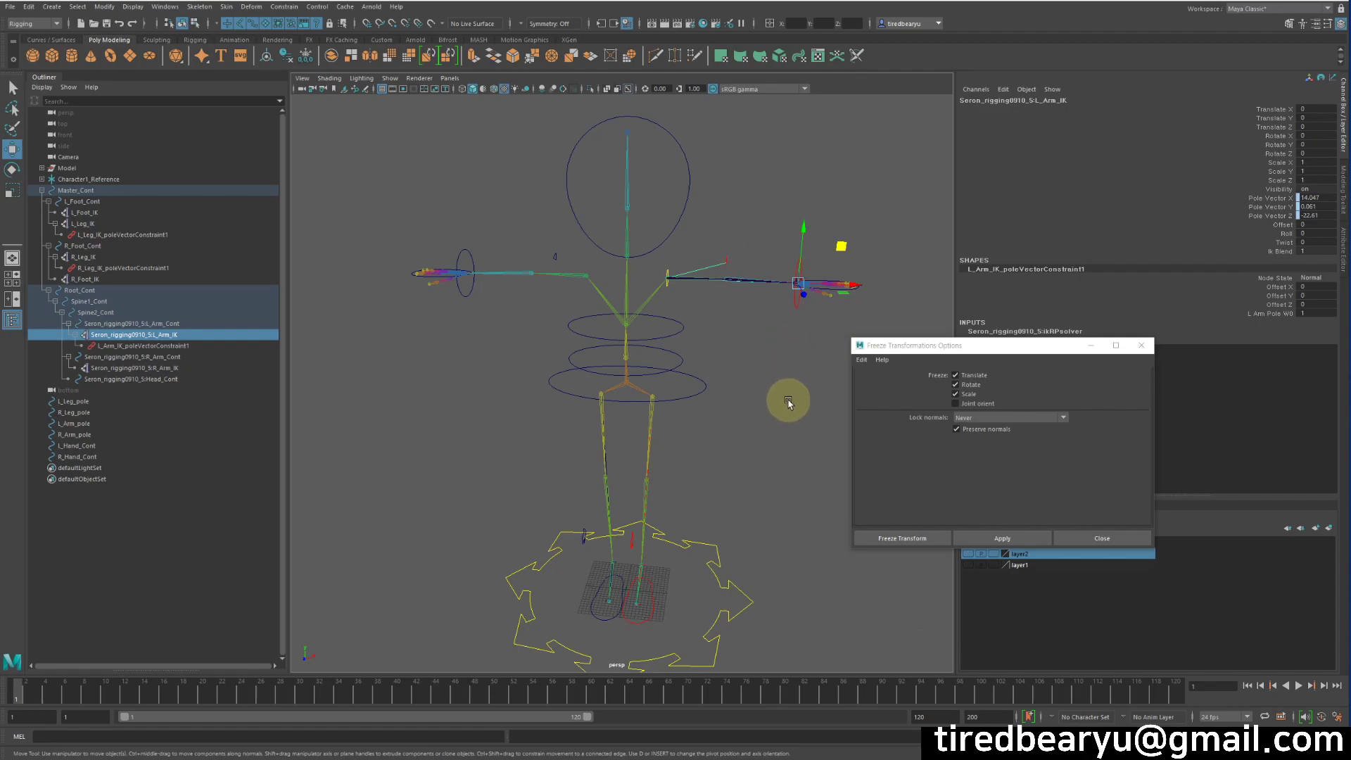
# Freeze the translate, rotate and scale transformations of L_Hand_Cont
pyautogui.click(862, 303)
pyautogui.press('q')
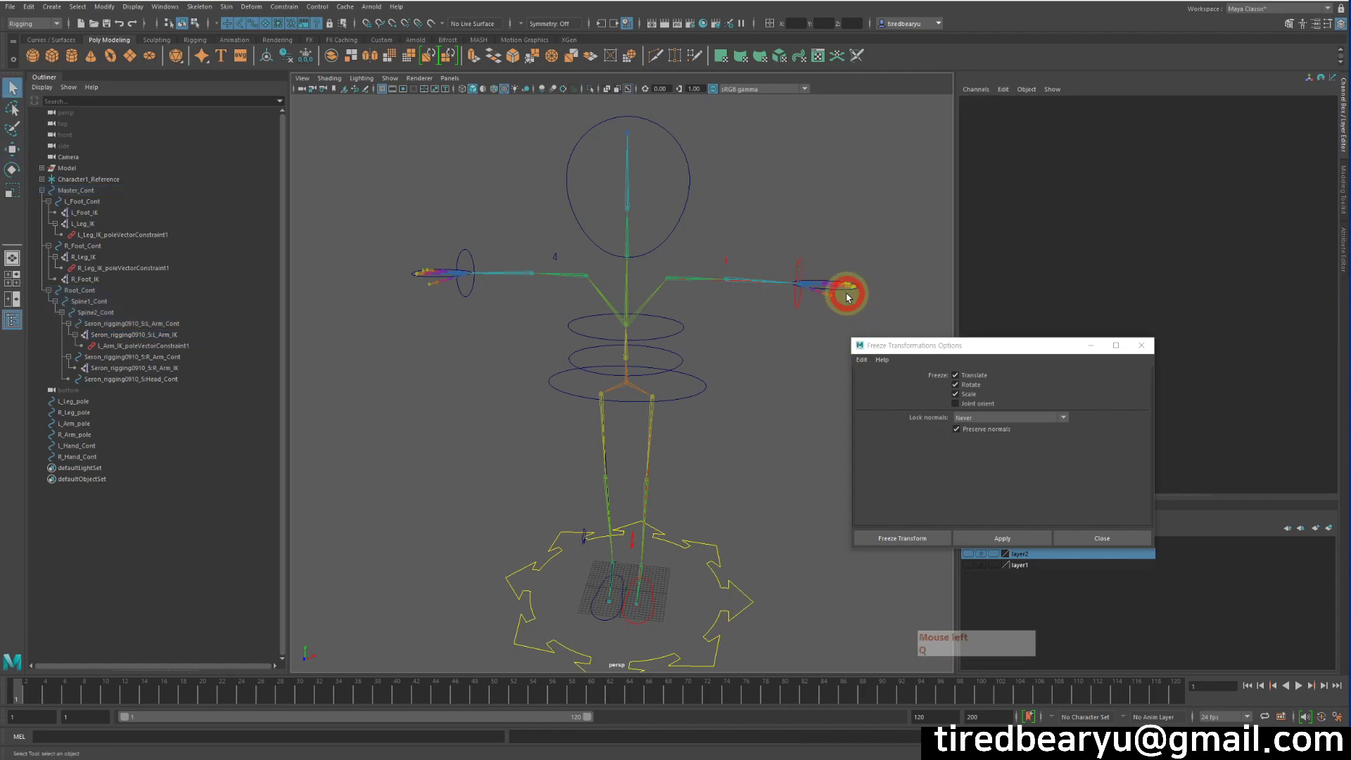
pyautogui.click(848, 296)
pyautogui.keyDown('alt'); pyautogui.moveTo(844, 295); pyautogui.dragTo(814, 310); pyautogui.keyUp('alt')
pyautogui.press('w')
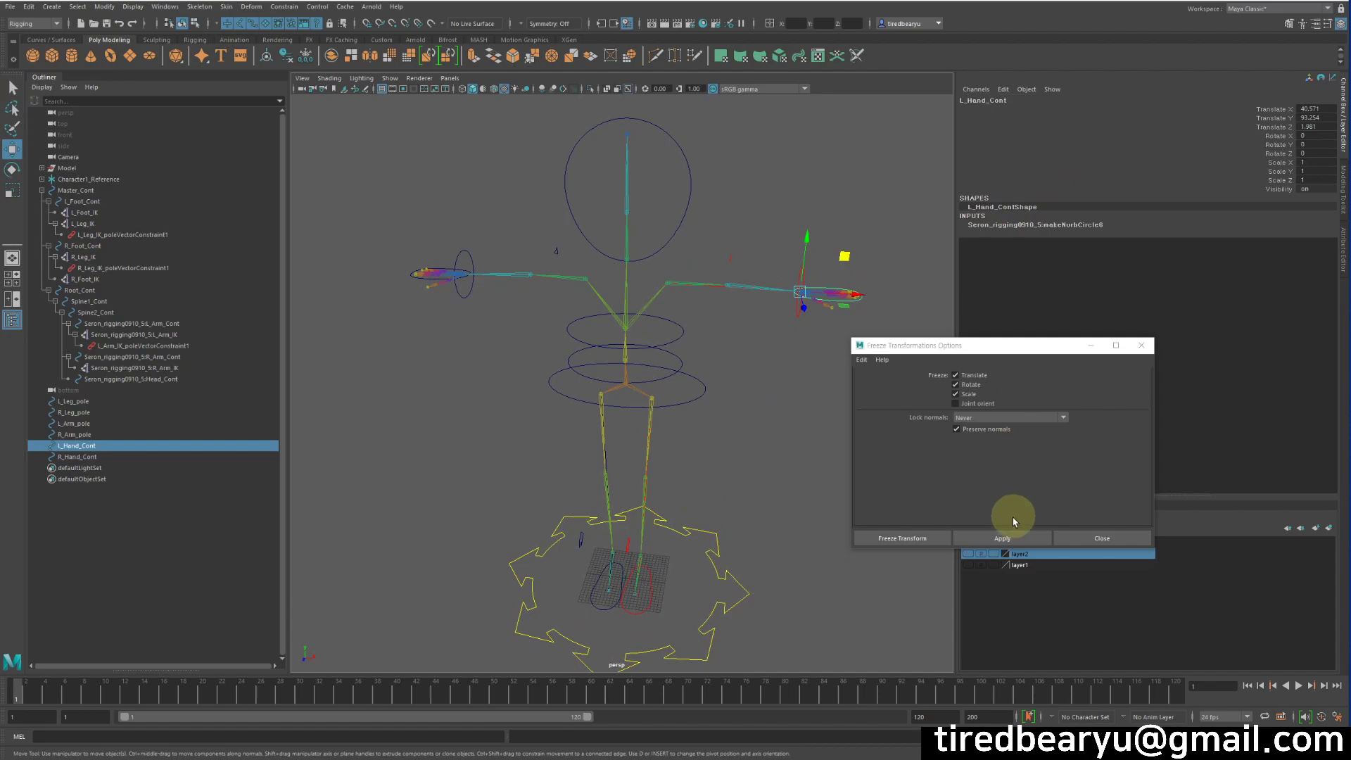
pyautogui.click(1003, 537)
# Freeze the transformations of the right hand control, R_Hand_Cont
pyautogui.keyDown('alt'); pyautogui.moveTo(603, 385); pyautogui.dragTo(585, 322, button='middle'); pyautogui.keyUp('alt')
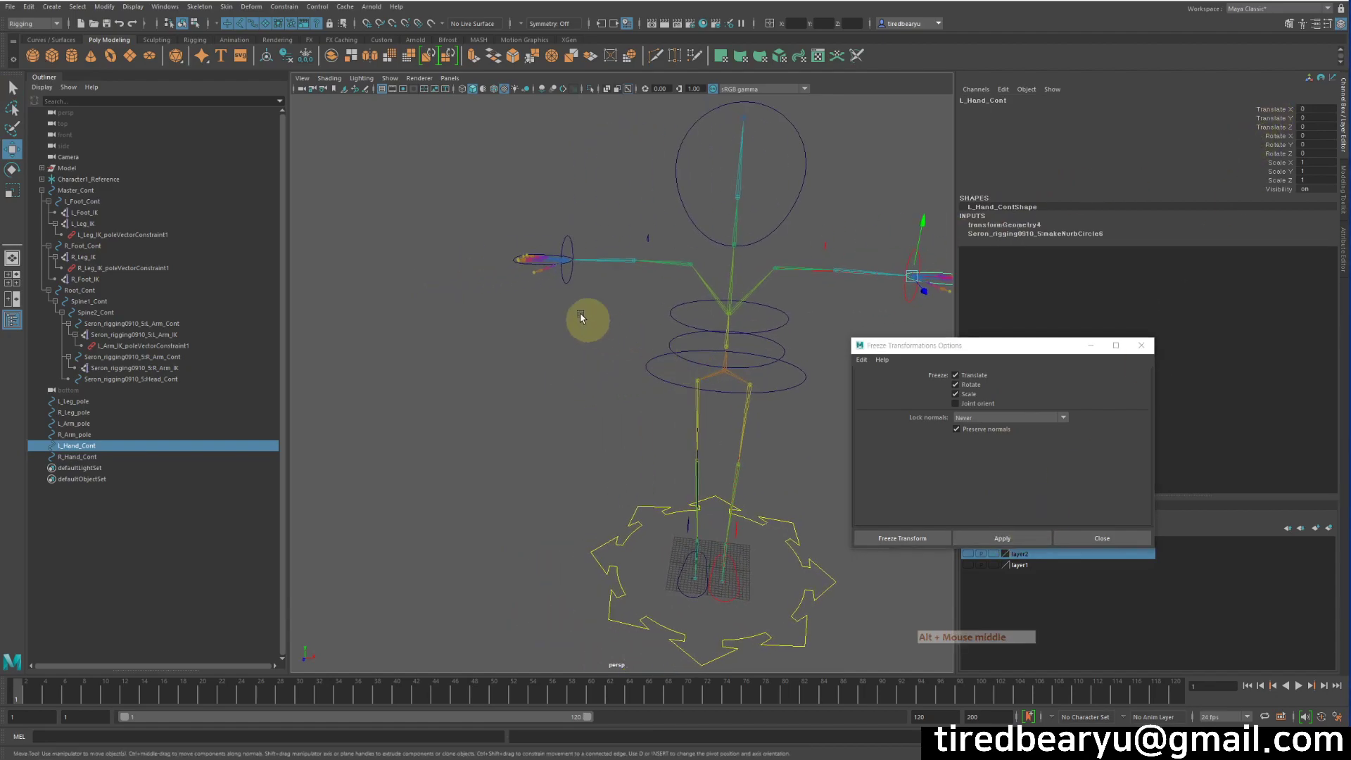
pyautogui.click(558, 280)
pyautogui.click(553, 281)
pyautogui.click(539, 266)
pyautogui.click(1001, 535)
# Check the channel values of Master_Cont and of the arm controls at both wrists
pyautogui.click(754, 640)
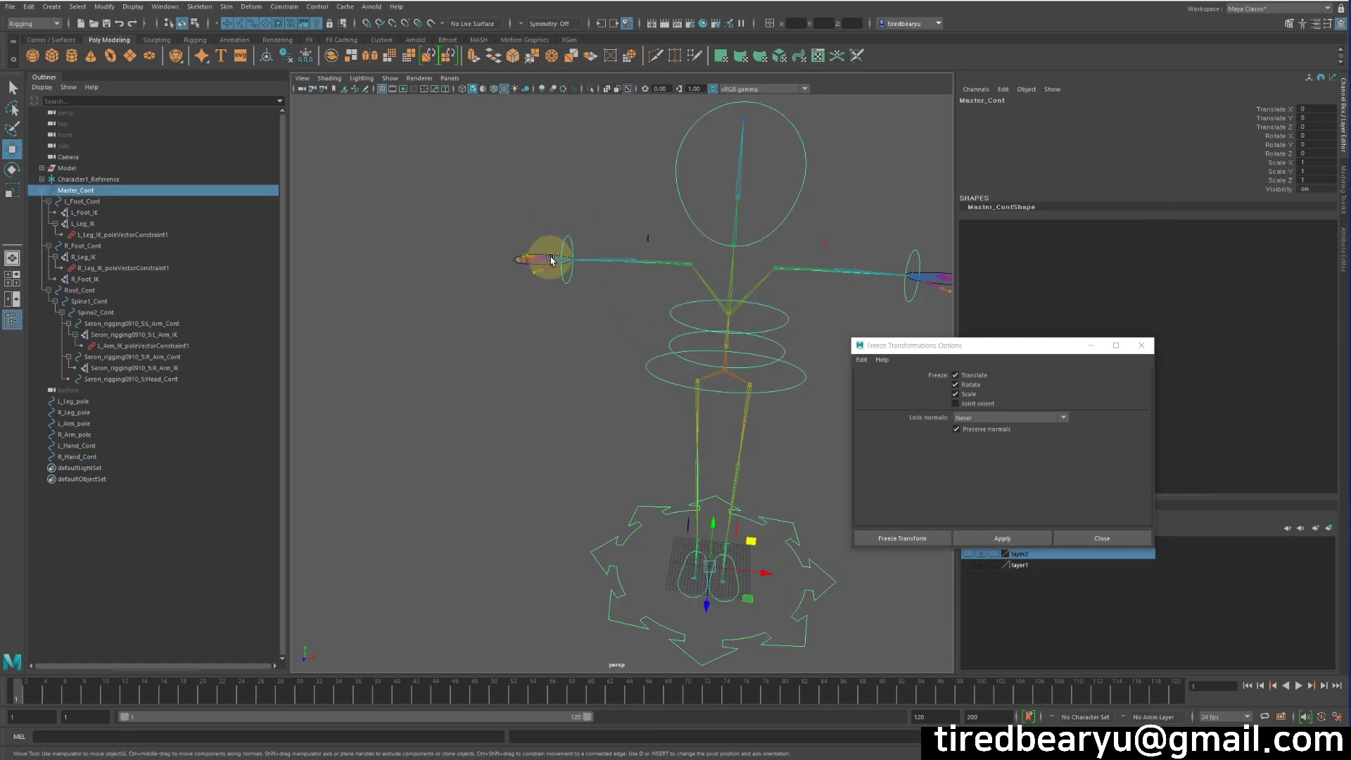
pyautogui.click(563, 237)
pyautogui.keyDown('alt'); pyautogui.moveTo(920, 253); pyautogui.dragTo(845, 250, button='middle'); pyautogui.keyUp('alt')
pyautogui.click(829, 253)
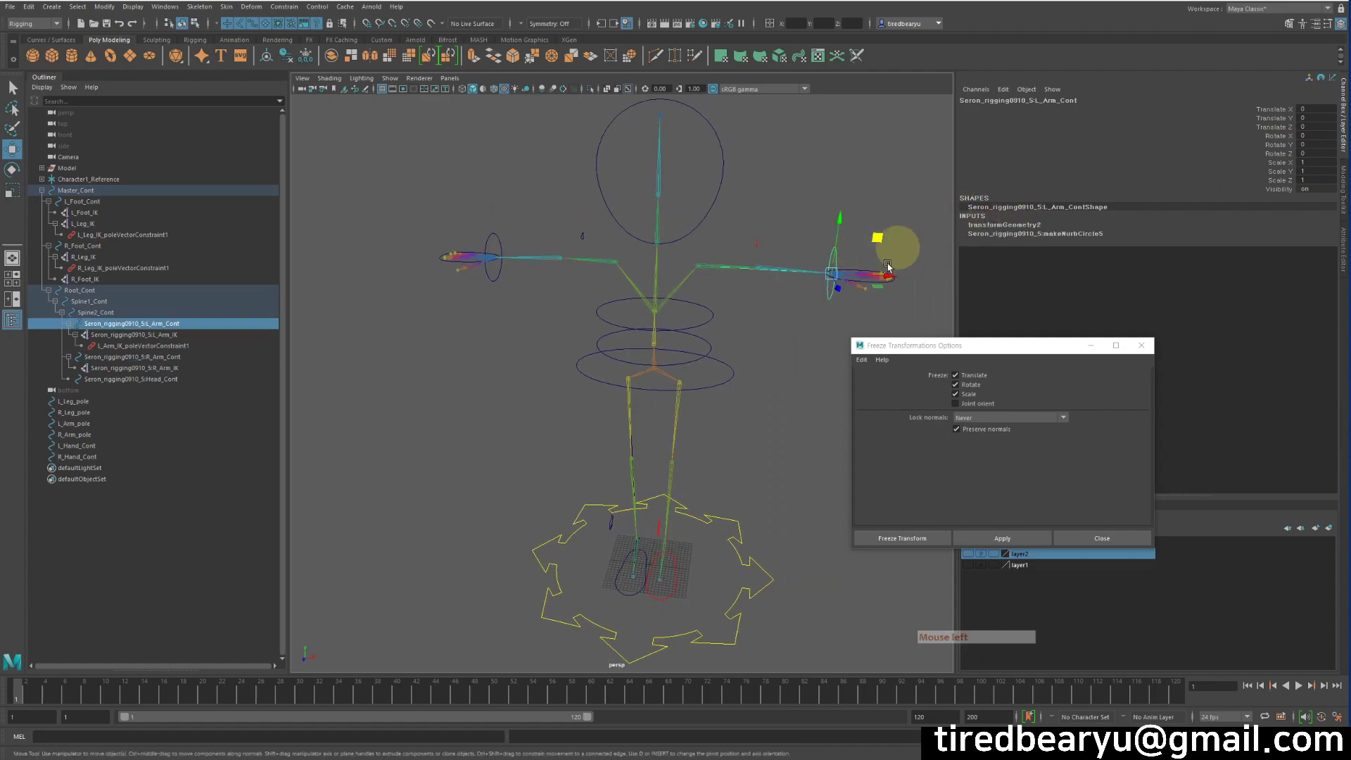
# Test L_Leg_pole by moving it freely, and undo the move
pyautogui.keyDown('alt'); pyautogui.moveTo(714, 429); pyautogui.dragTo(631, 435); pyautogui.keyUp('alt')
pyautogui.click(560, 479)
pyautogui.click(527, 504)
pyautogui.keyDown('alt'); pyautogui.moveTo(663, 500); pyautogui.dragTo(657, 413, button='middle'); pyautogui.keyUp('alt')
pyautogui.click(581, 407)
pyautogui.click(568, 439)
pyautogui.moveTo(562, 398); pyautogui.dragTo(565, 433)
pyautogui.keyDown('alt'); pyautogui.moveTo(555, 498); pyautogui.dragTo(609, 482); pyautogui.keyUp('alt')
pyautogui.press('w')
pyautogui.moveTo(616, 529); pyautogui.dragTo(764, 575, button='middle')
pyautogui.hotkey('ctrl', 'z')
# Freeze L_Leg_pole's transformations, then test-move it and undo the move
pyautogui.keyDown('alt'); pyautogui.moveTo(684, 485); pyautogui.dragTo(704, 491); pyautogui.keyUp('alt')
pyautogui.click(1002, 538)
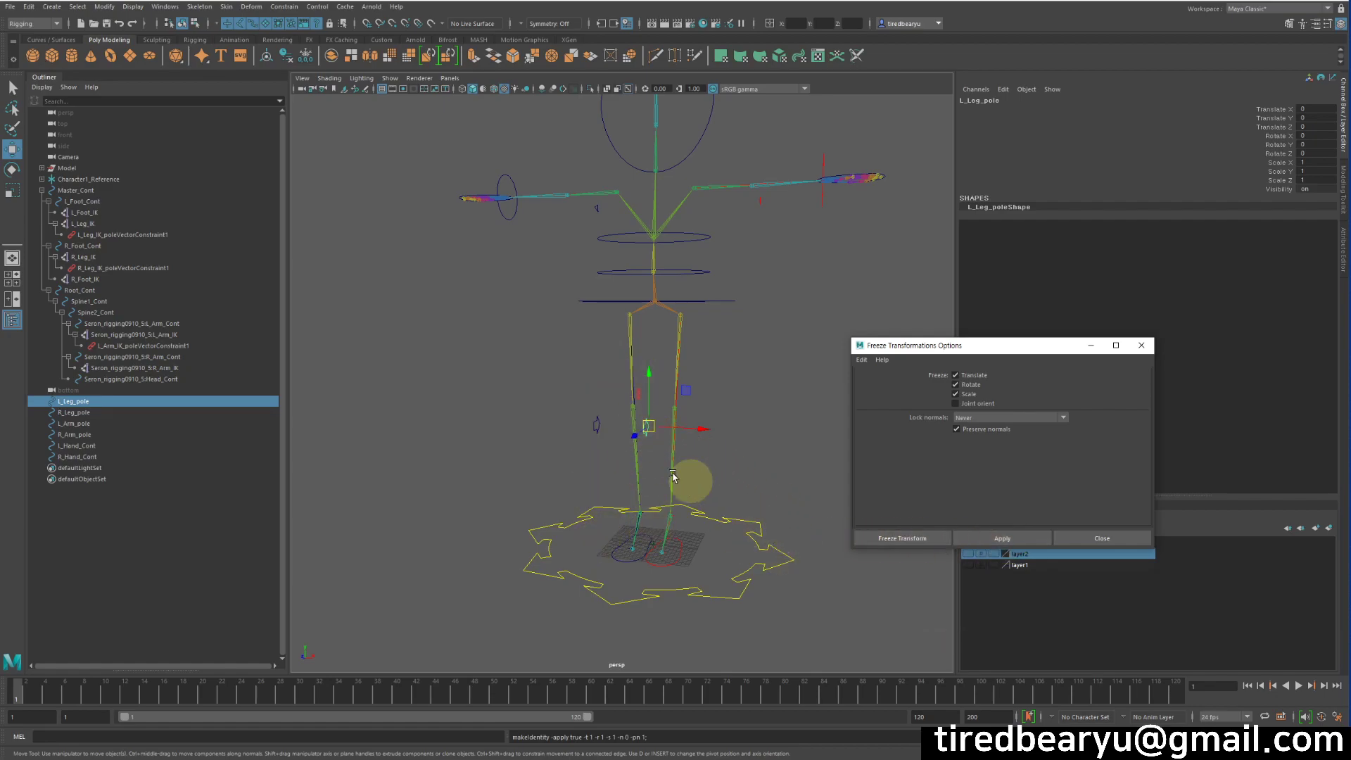
pyautogui.moveTo(797, 528); pyautogui.dragTo(825, 538, button='middle')
pyautogui.press('z')
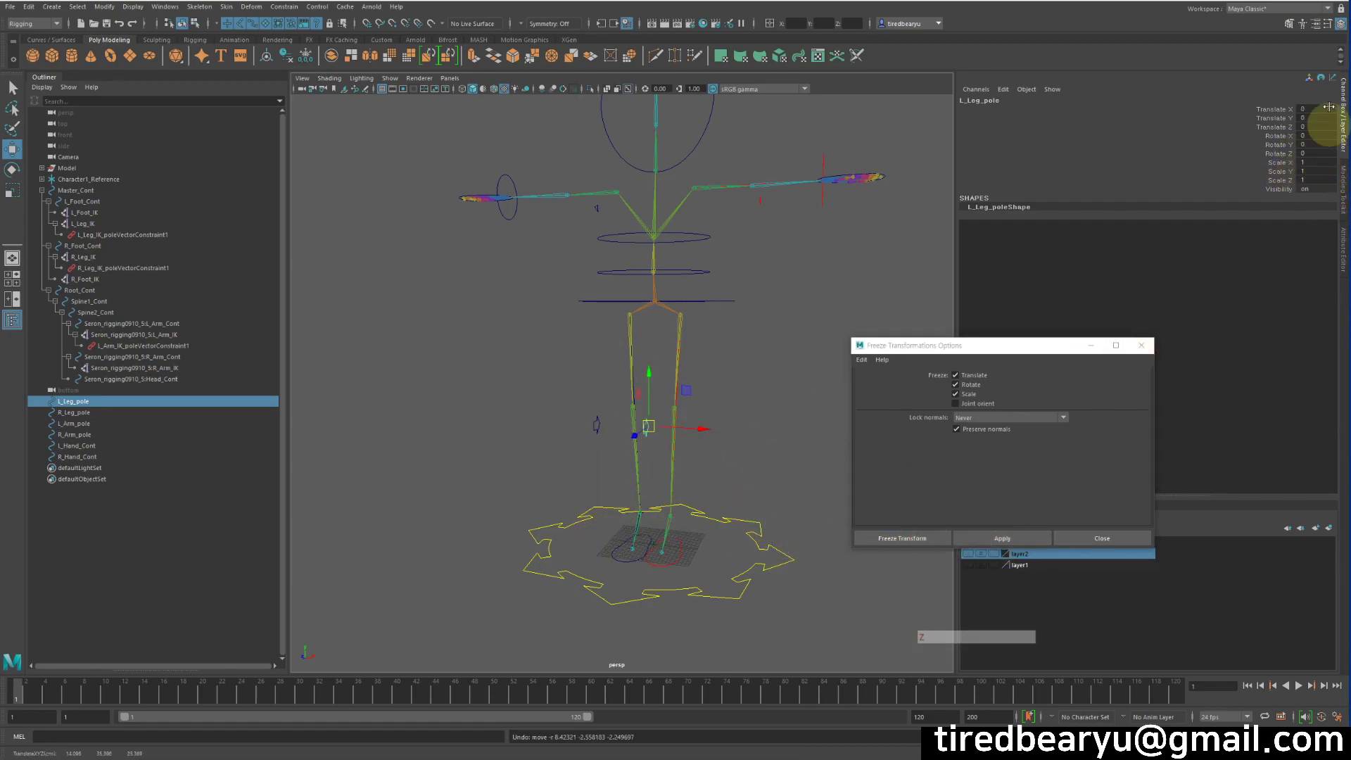
pyautogui.keyDown('alt'); pyautogui.moveTo(669, 466); pyautogui.dragTo(633, 489); pyautogui.keyUp('alt')
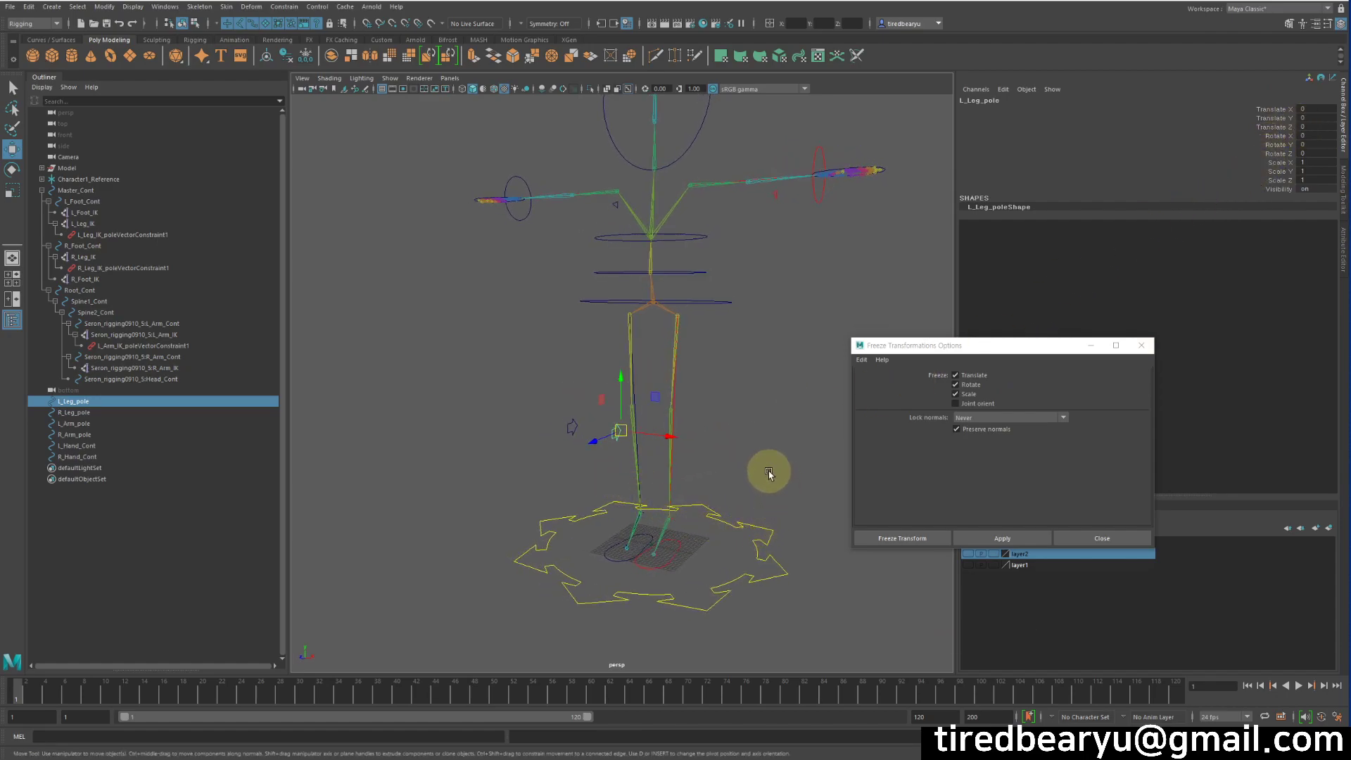